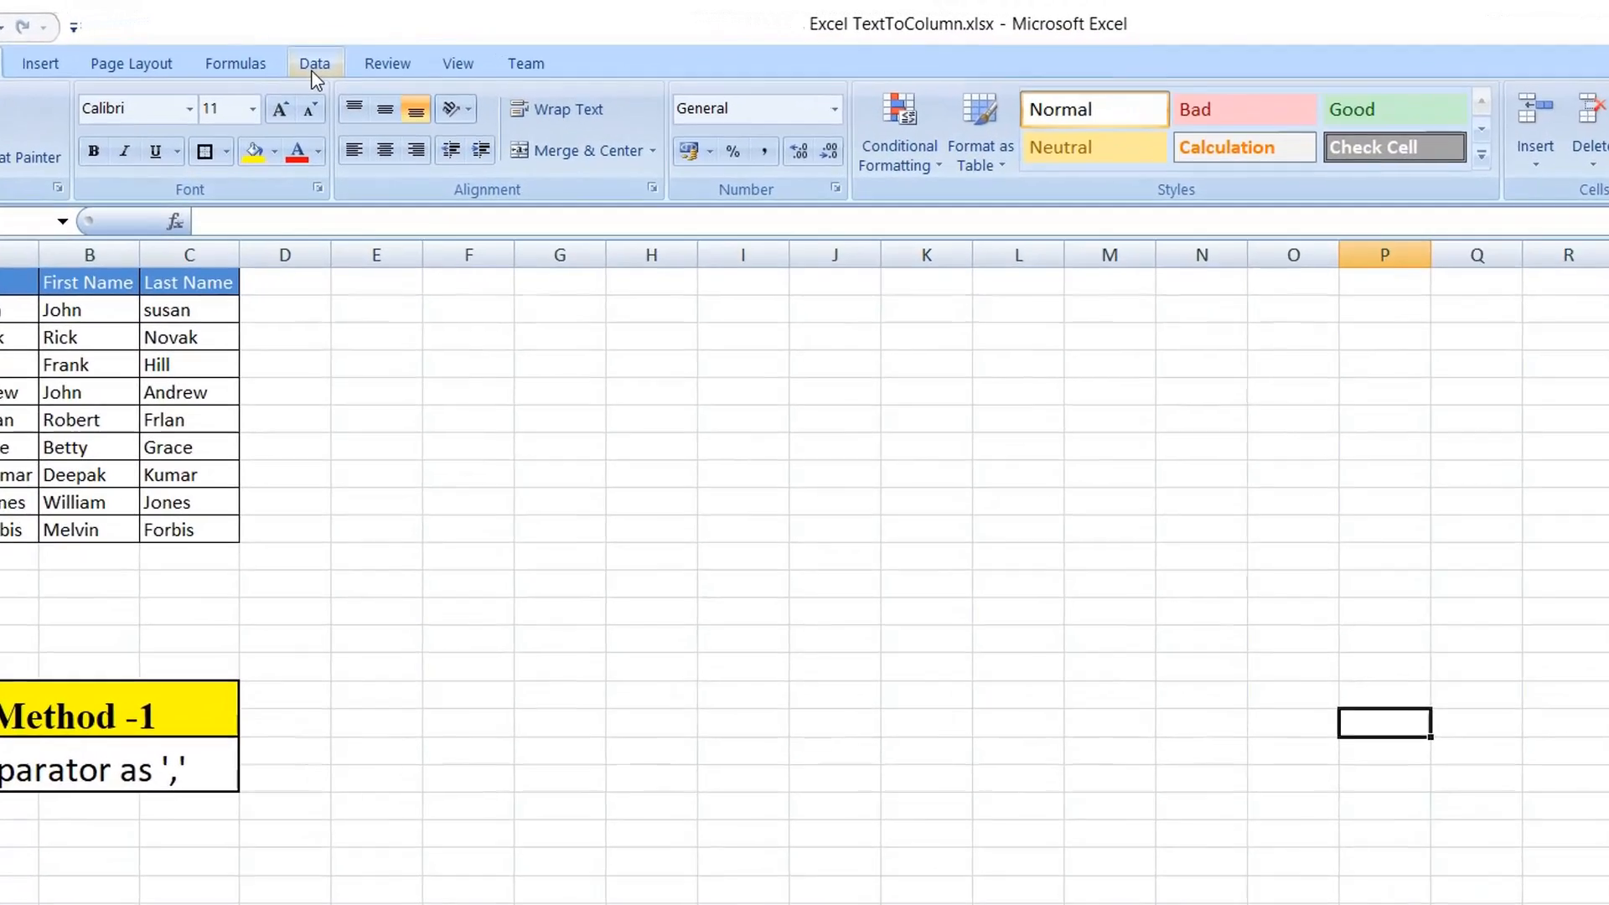
Clear the existing first and last names from the range B2:C11.
{"action": "left_click", "coordinate": [314, 74]}
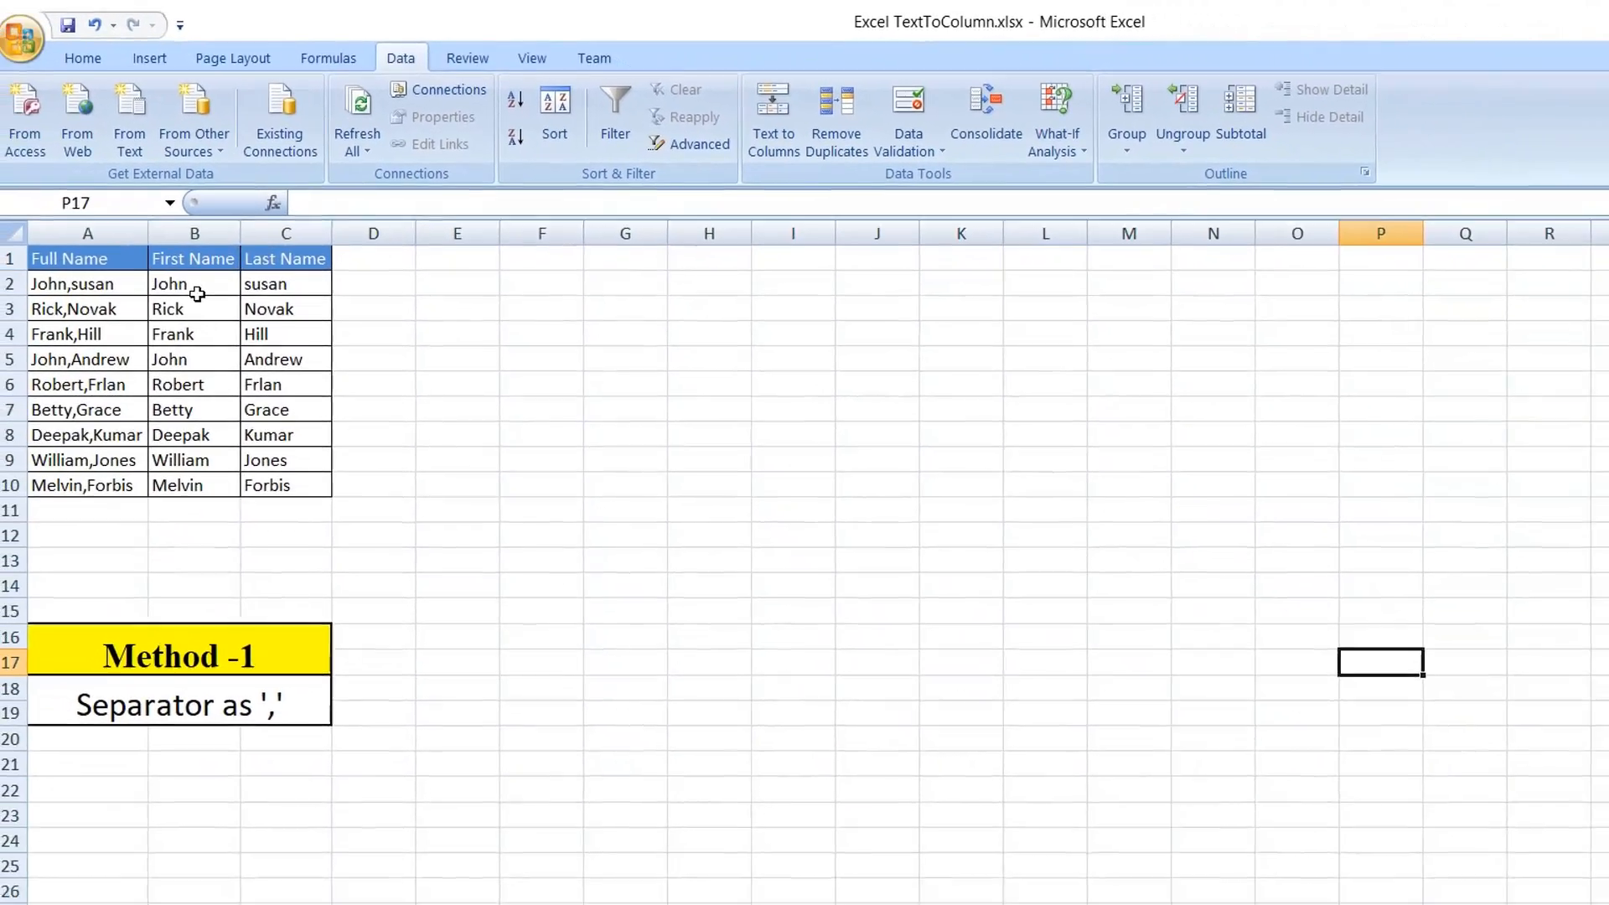
{"action": "left_click", "coordinate": [109, 278]}
{"action": "left_click_drag", "start_coordinate": [109, 279], "coordinate": [120, 476]}
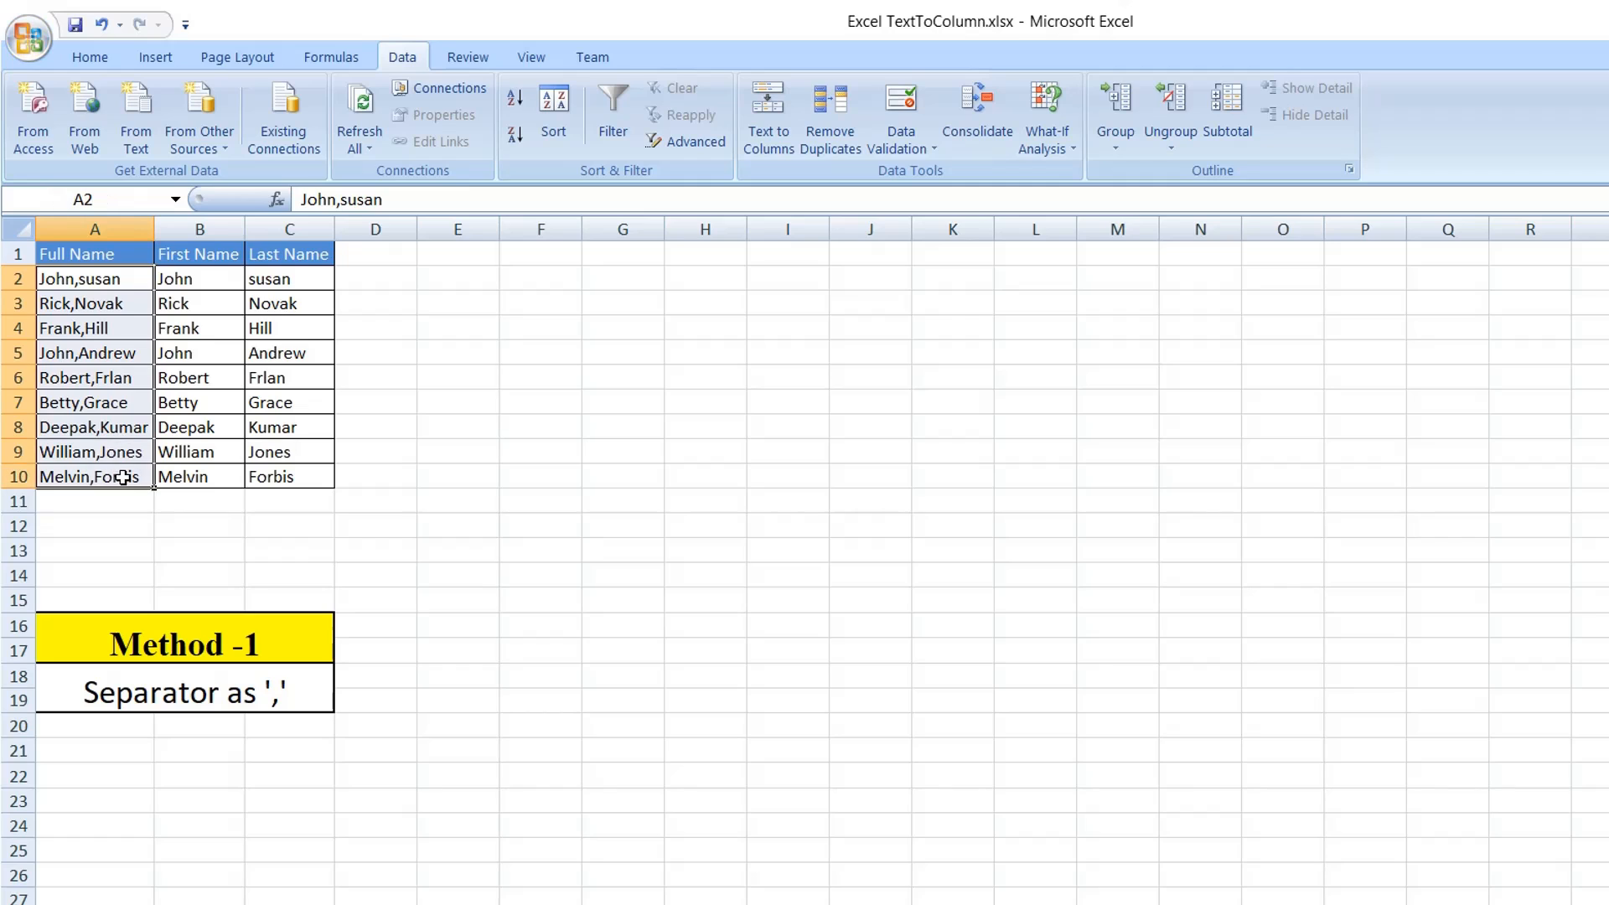
{"action": "left_click_drag", "start_coordinate": [176, 283], "coordinate": [287, 493]}
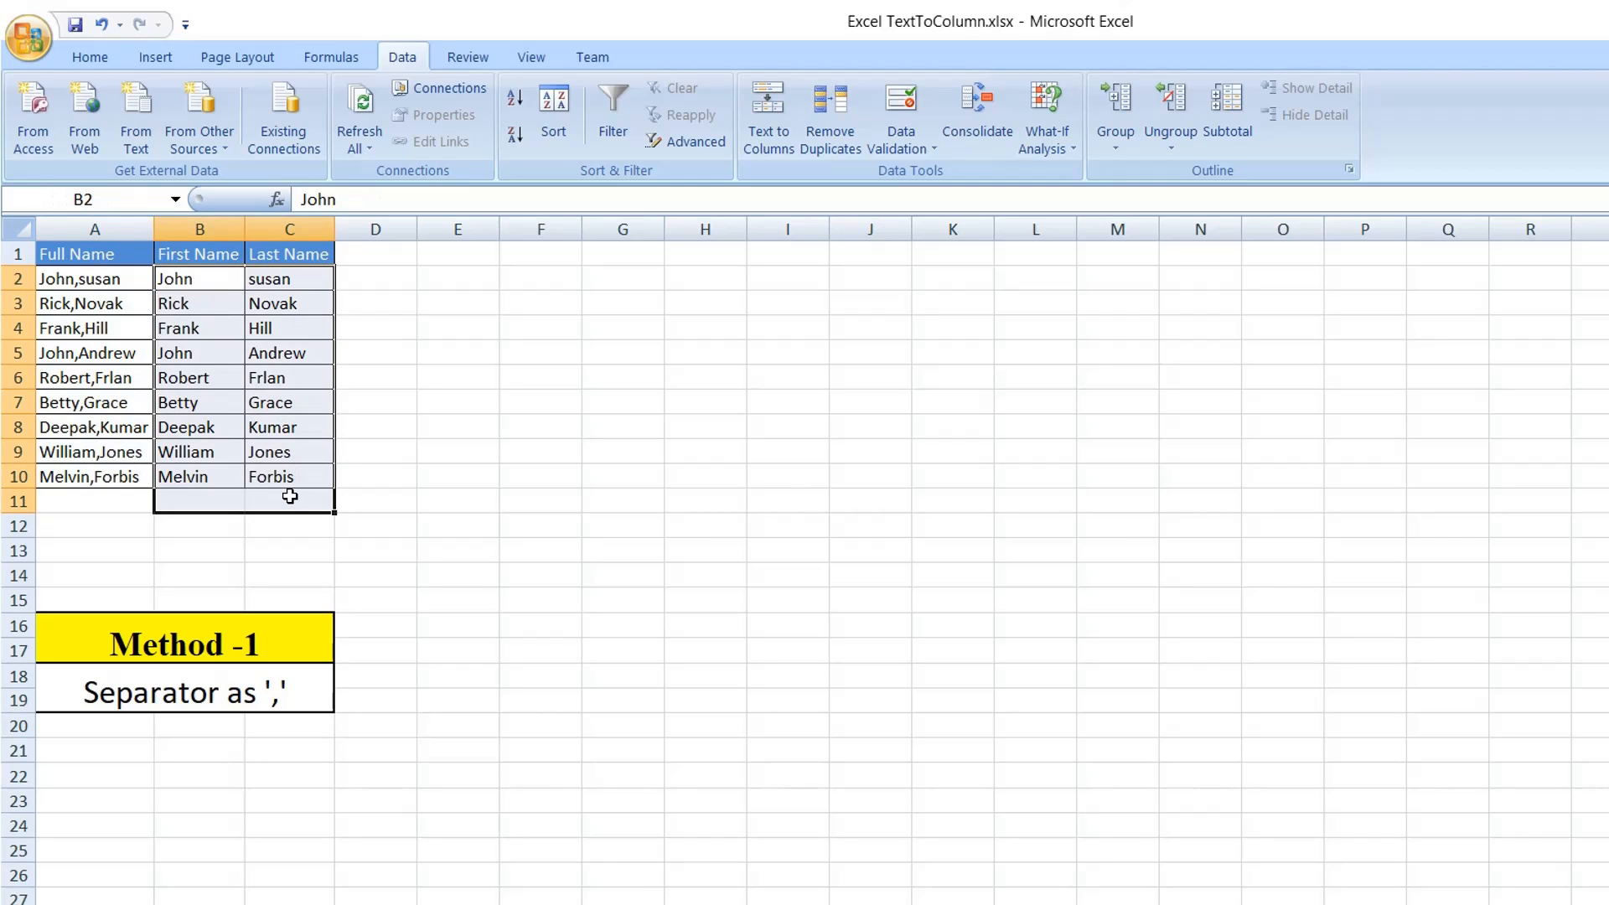
{"action": "key", "text": "Delete"}
{"action": "left_click", "coordinate": [67, 285]}
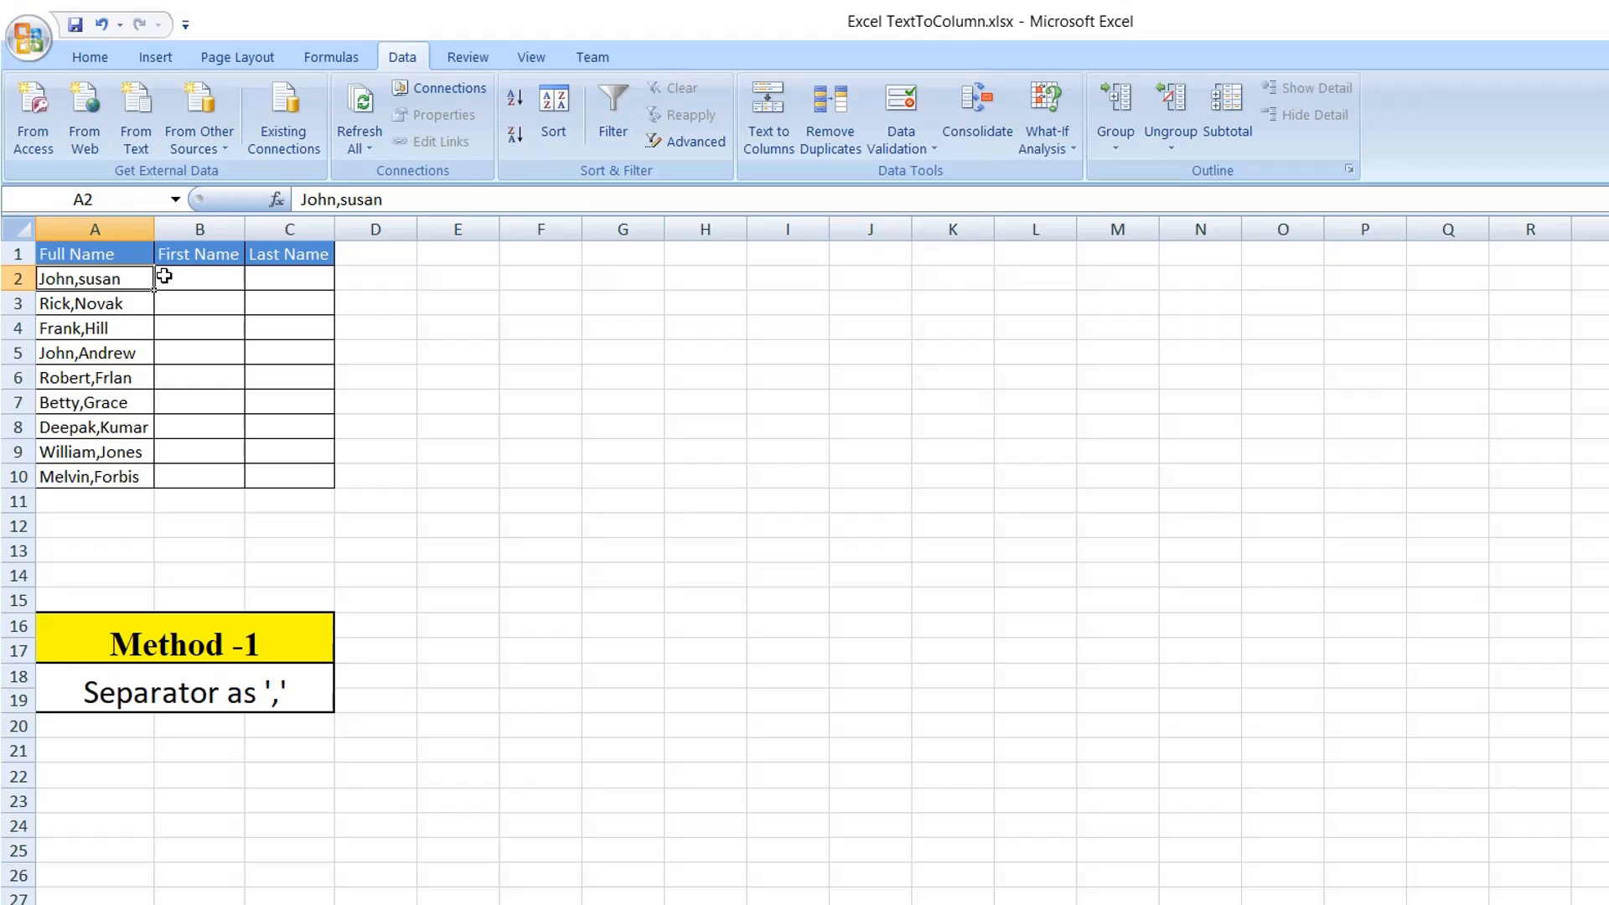
{"action": "double_click", "coordinate": [77, 285]}
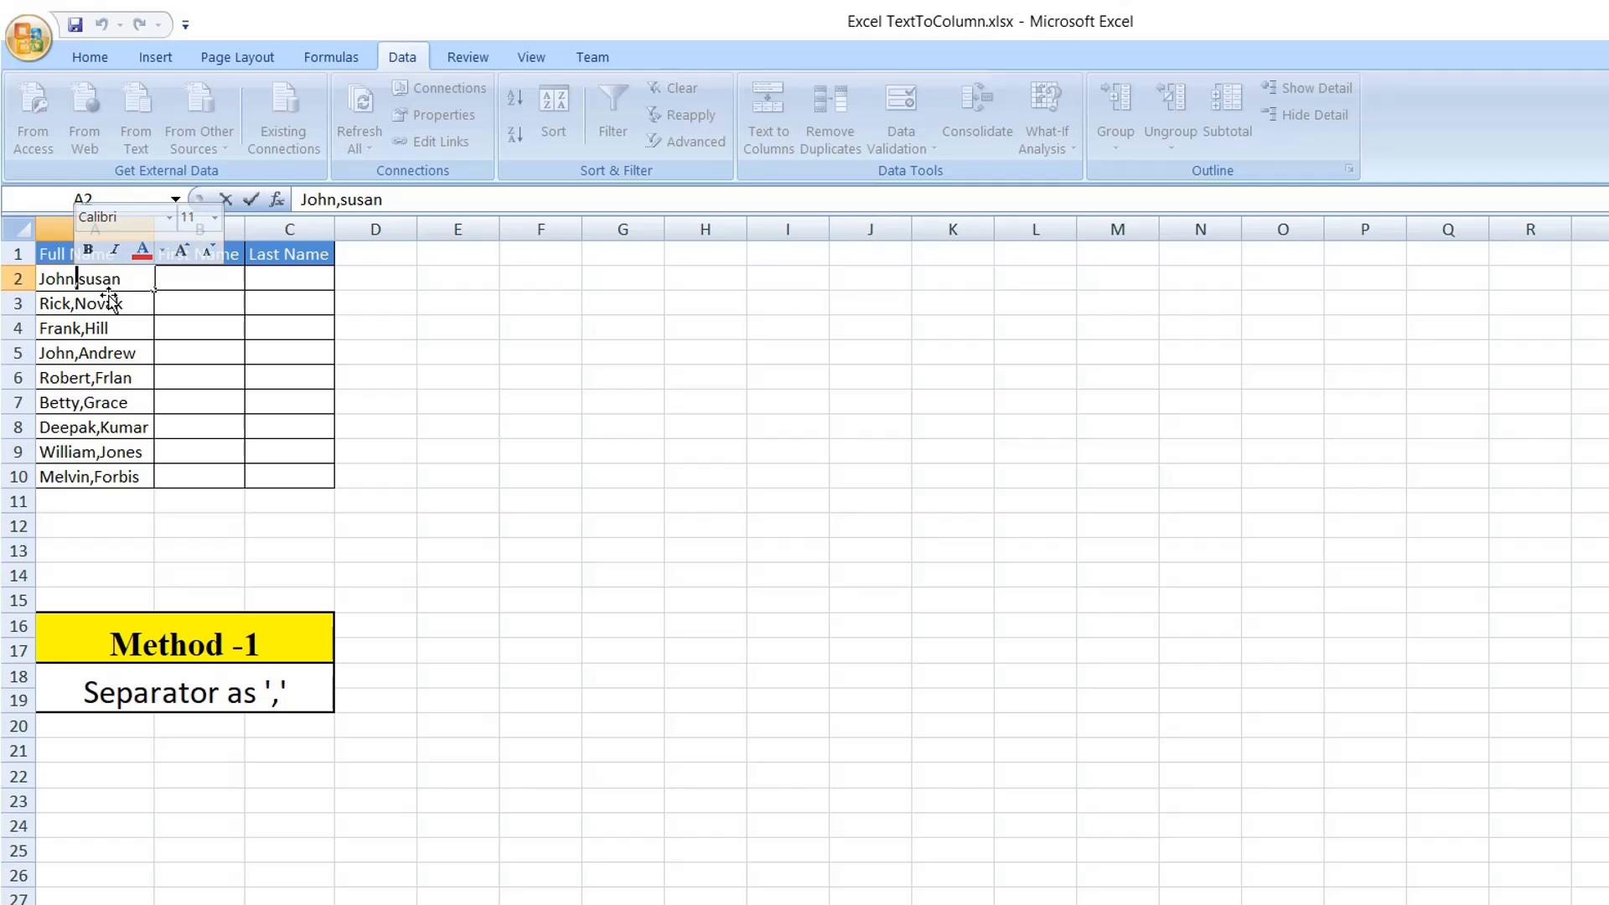
{"action": "left_click", "coordinate": [200, 533]}
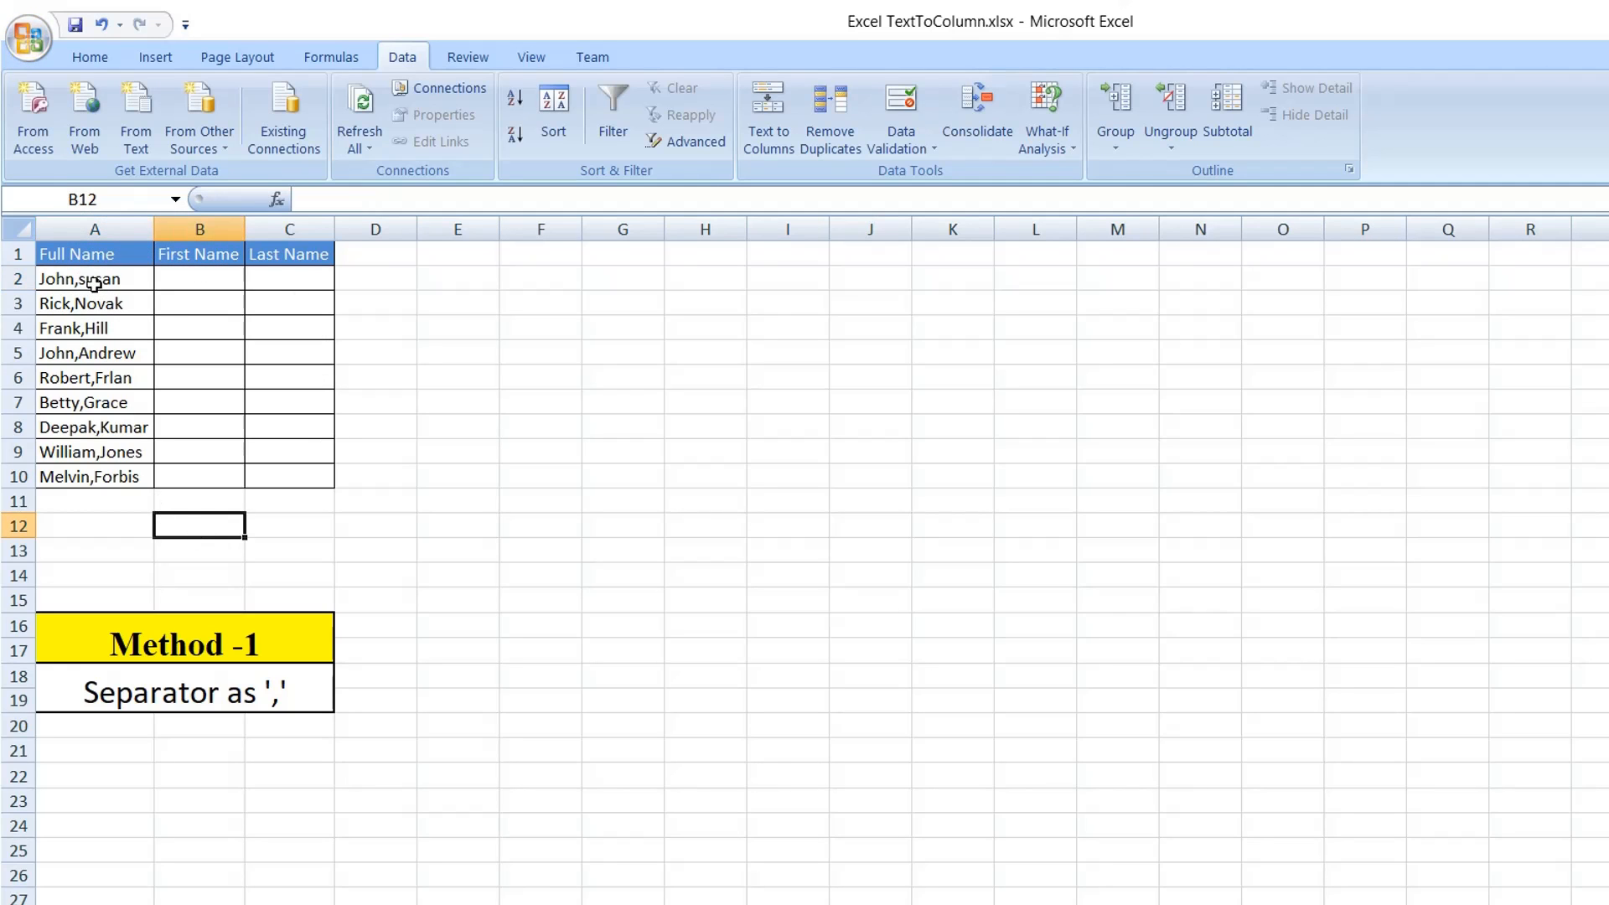
Start Text to Columns on the full names in A2:A10, treating the data as Delimited.
{"action": "left_click_drag", "start_coordinate": [94, 284], "coordinate": [115, 467]}
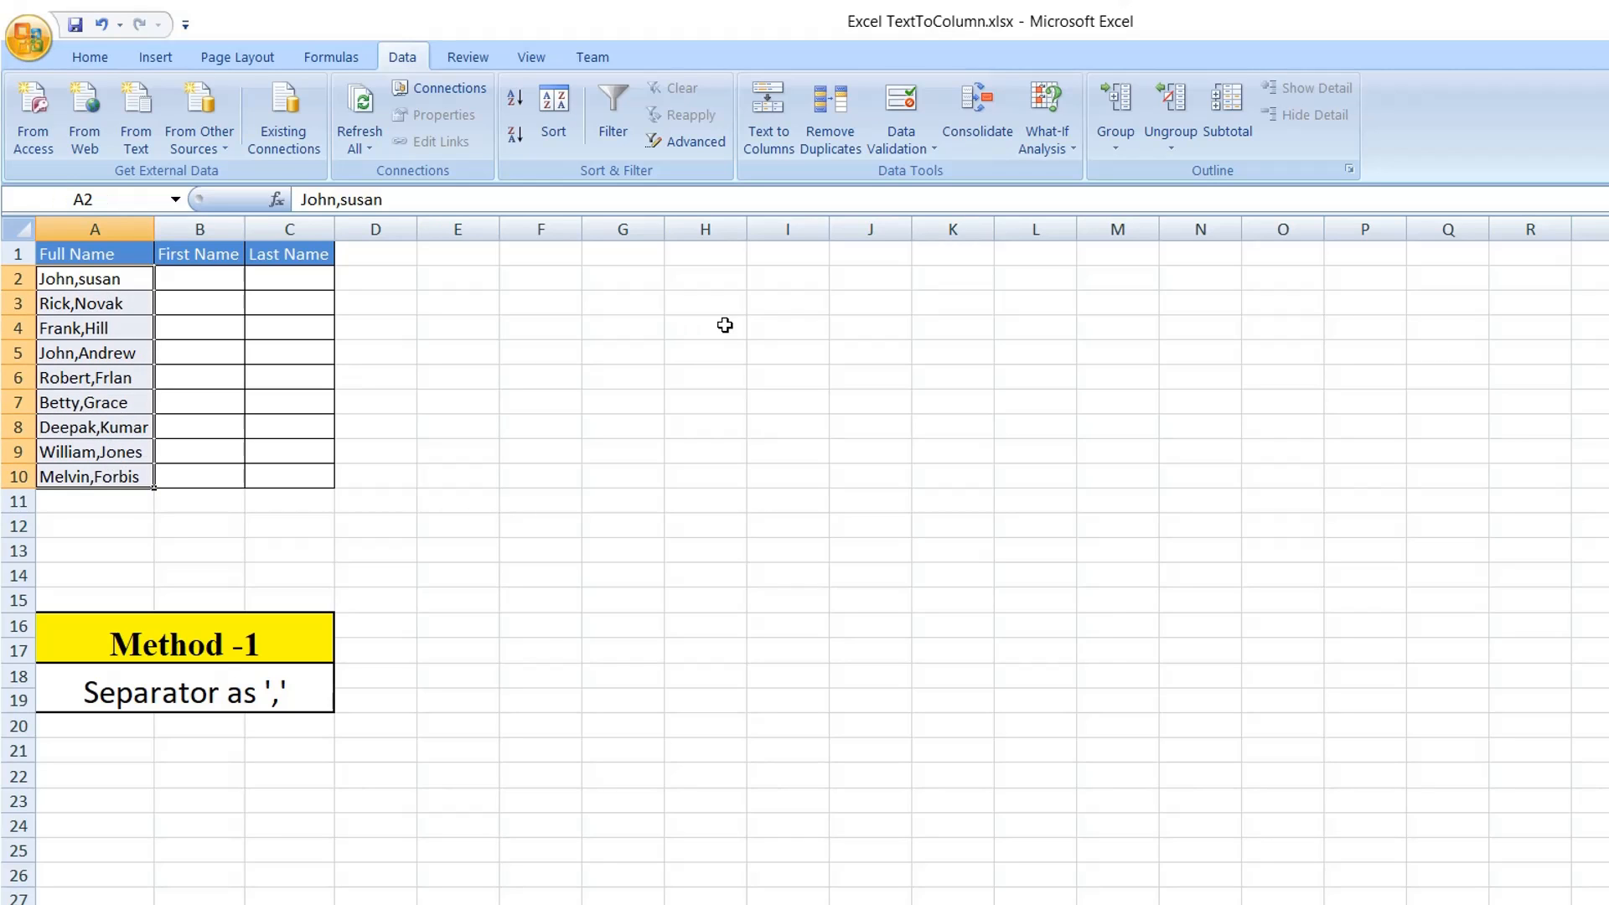
{"action": "left_click", "coordinate": [759, 139]}
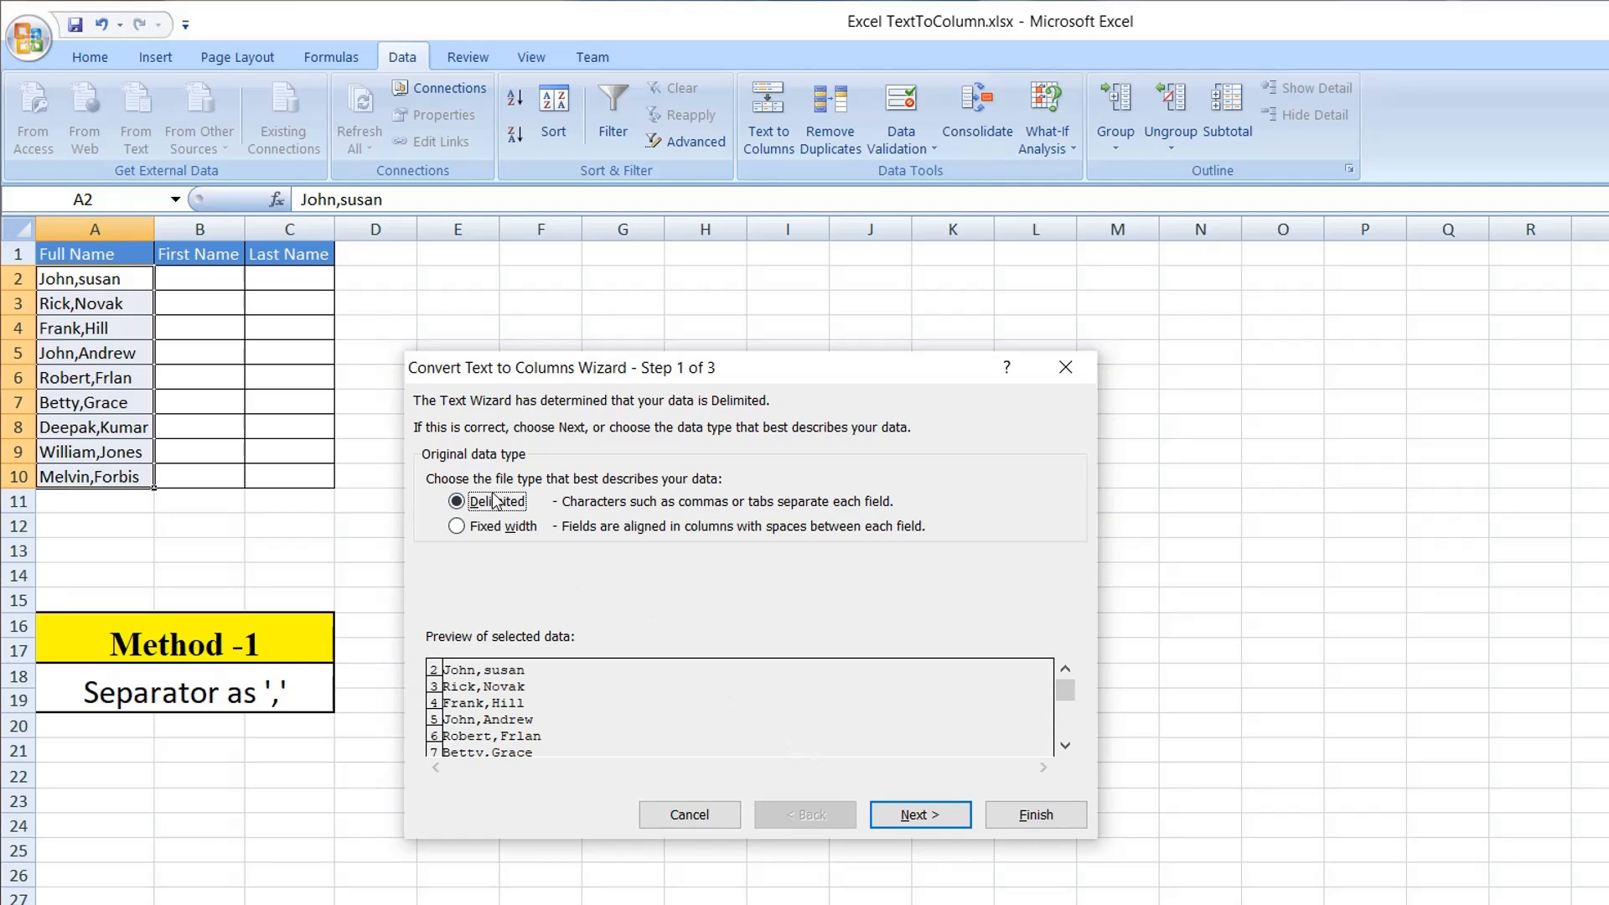
{"action": "left_click", "coordinate": [912, 817]}
Set Comma as the only delimiter for splitting the names, leaving Other unselected, and continue to the column format settings.
{"action": "left_click", "coordinate": [434, 576]}
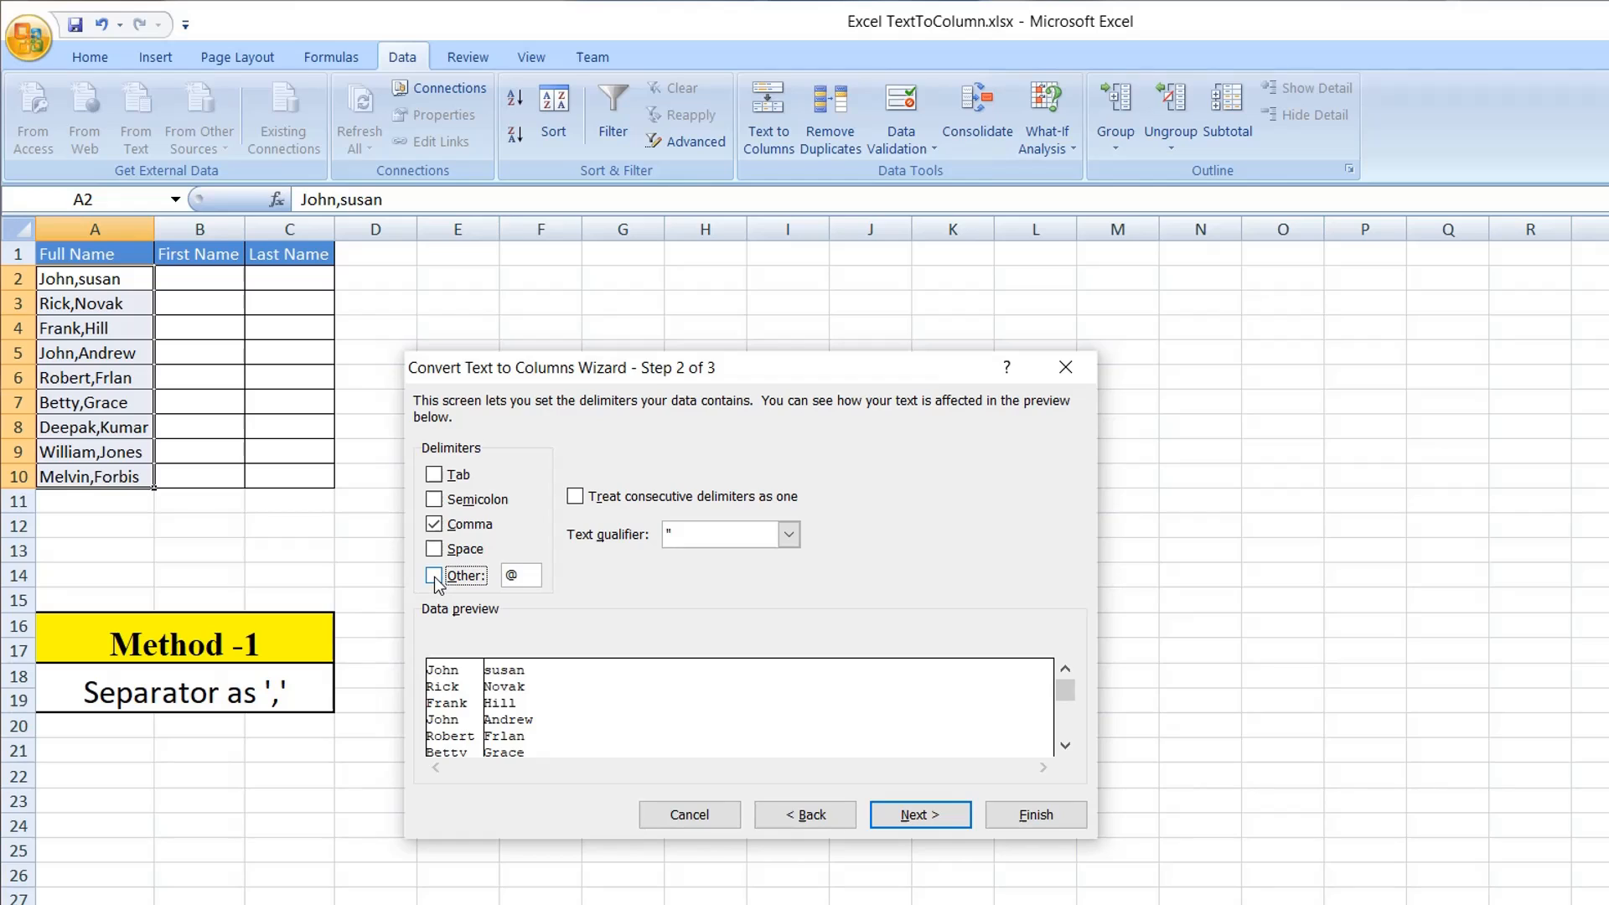
{"action": "left_click", "coordinate": [434, 524]}
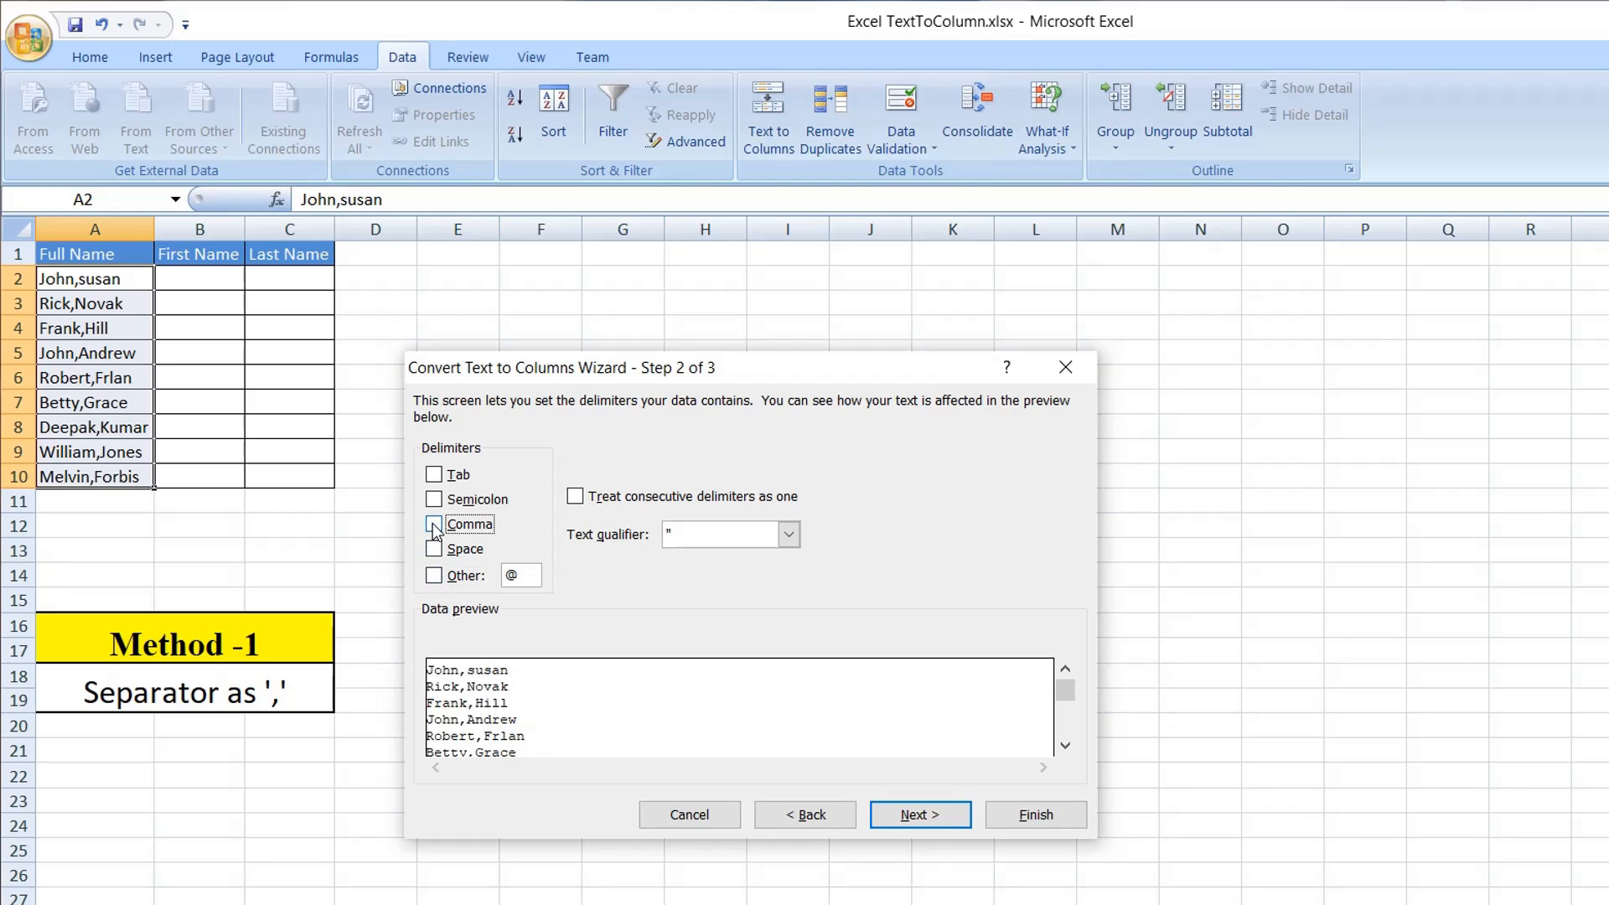
{"action": "left_click", "coordinate": [442, 578]}
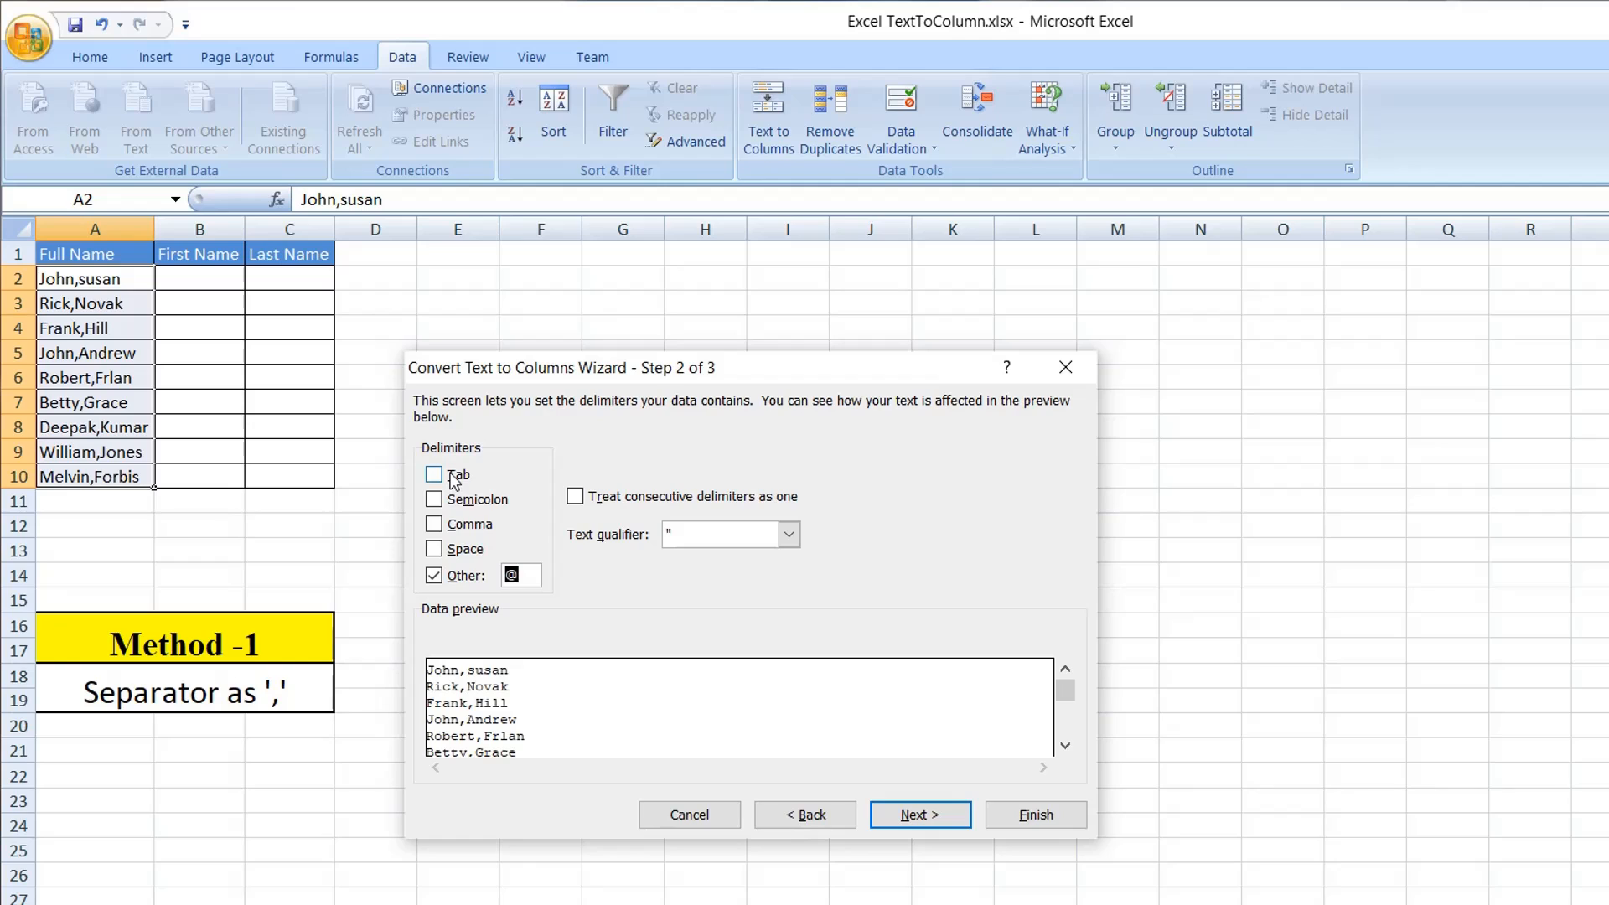
{"action": "left_click", "coordinate": [434, 575]}
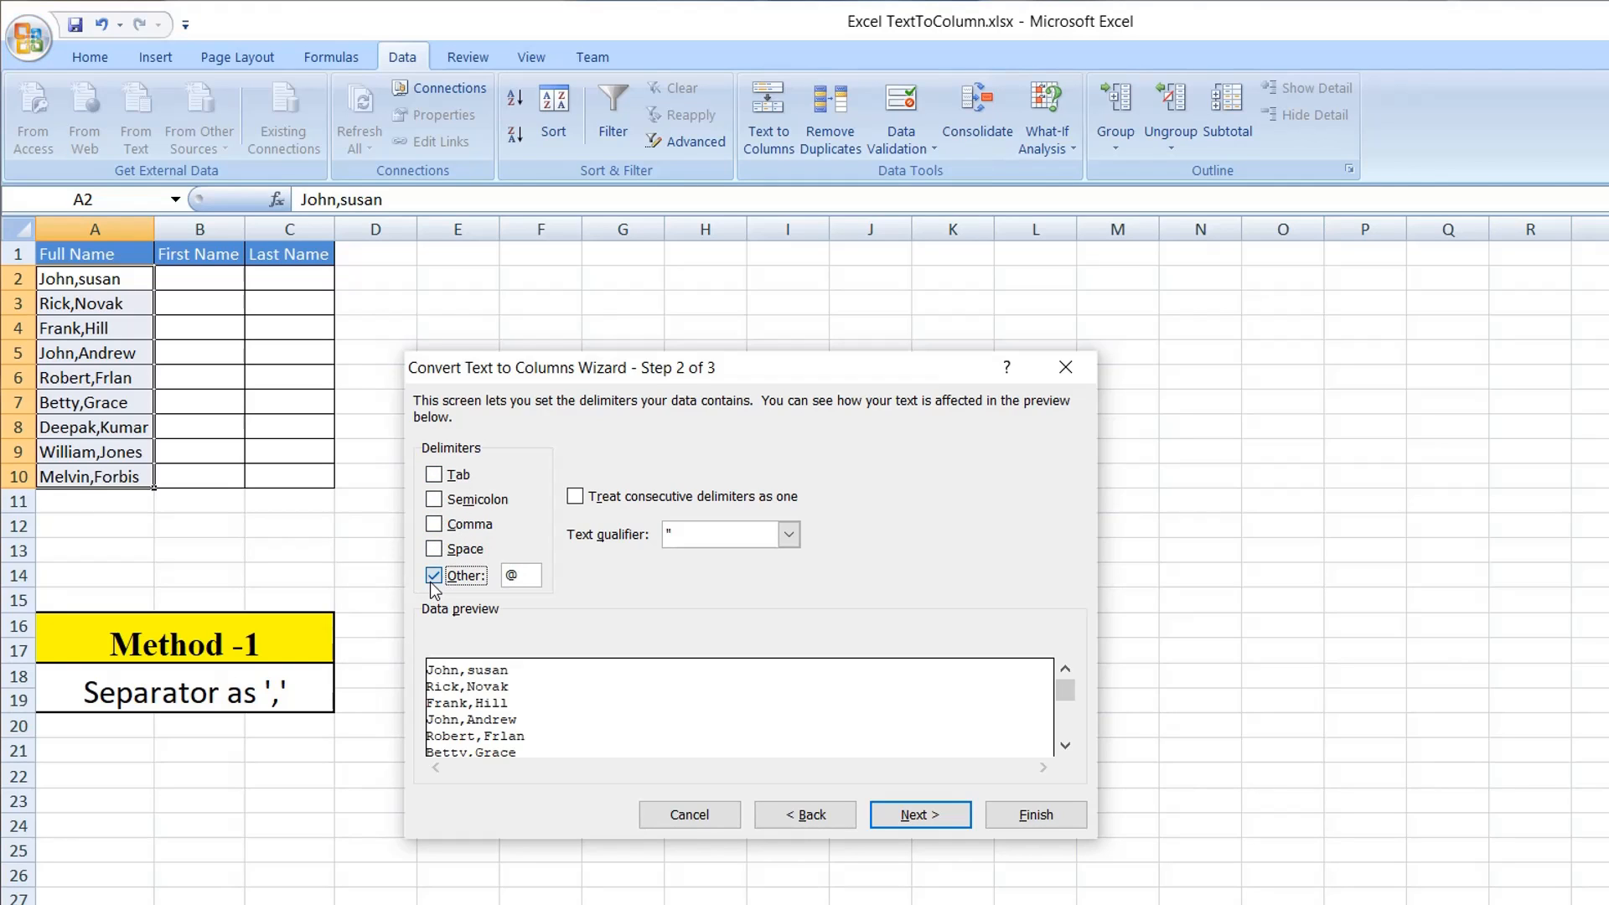
{"action": "left_click", "coordinate": [435, 526]}
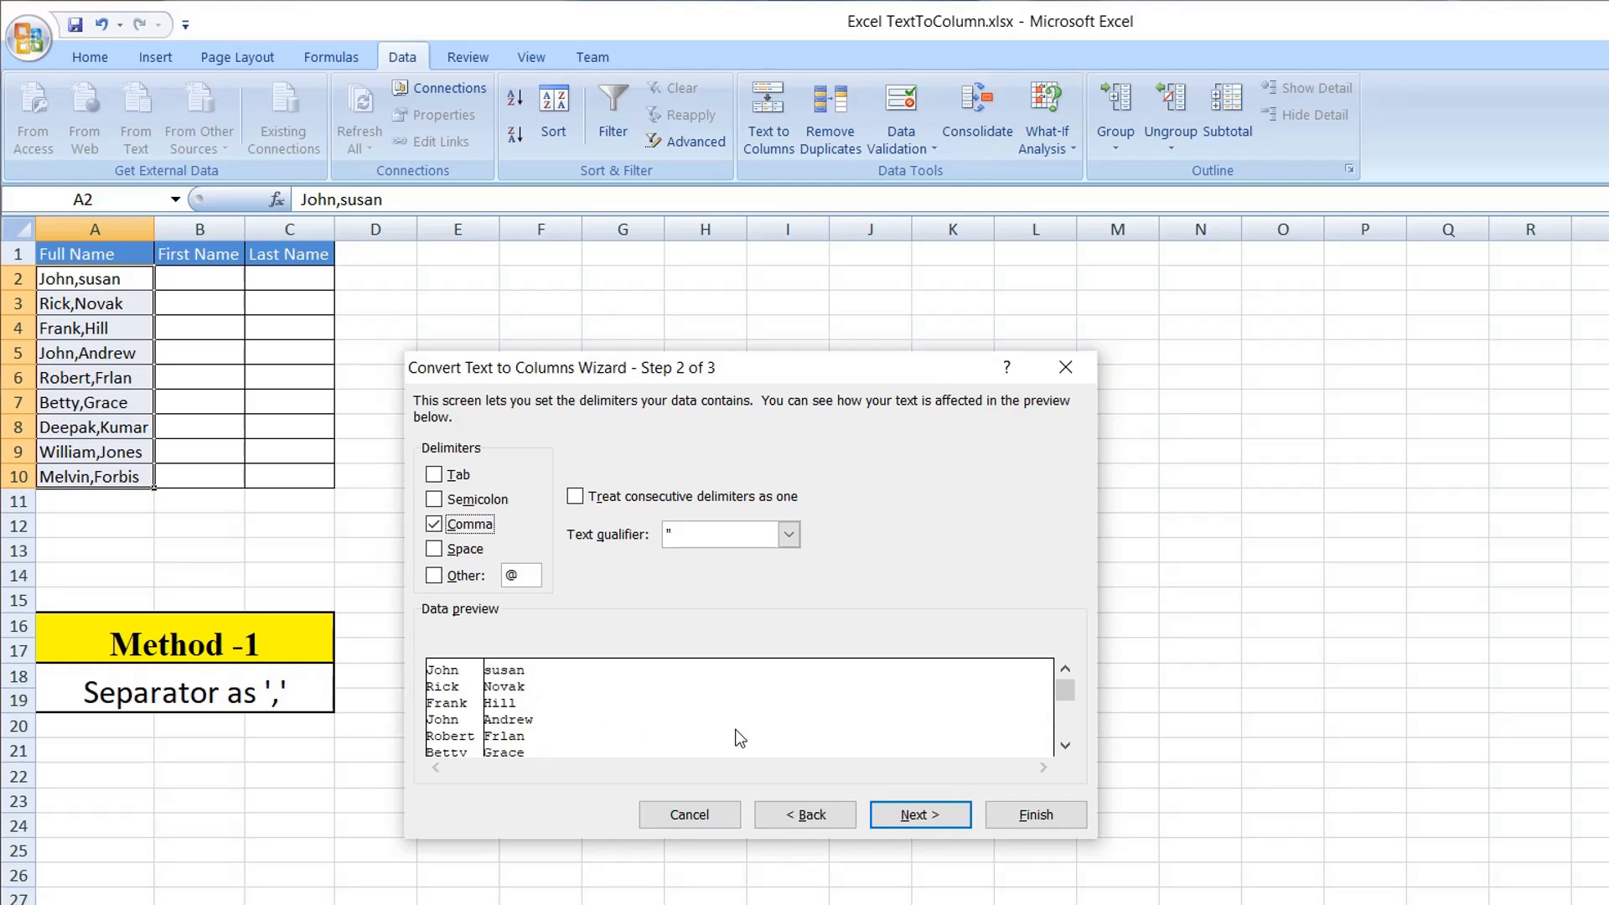
{"action": "left_click", "coordinate": [921, 815]}
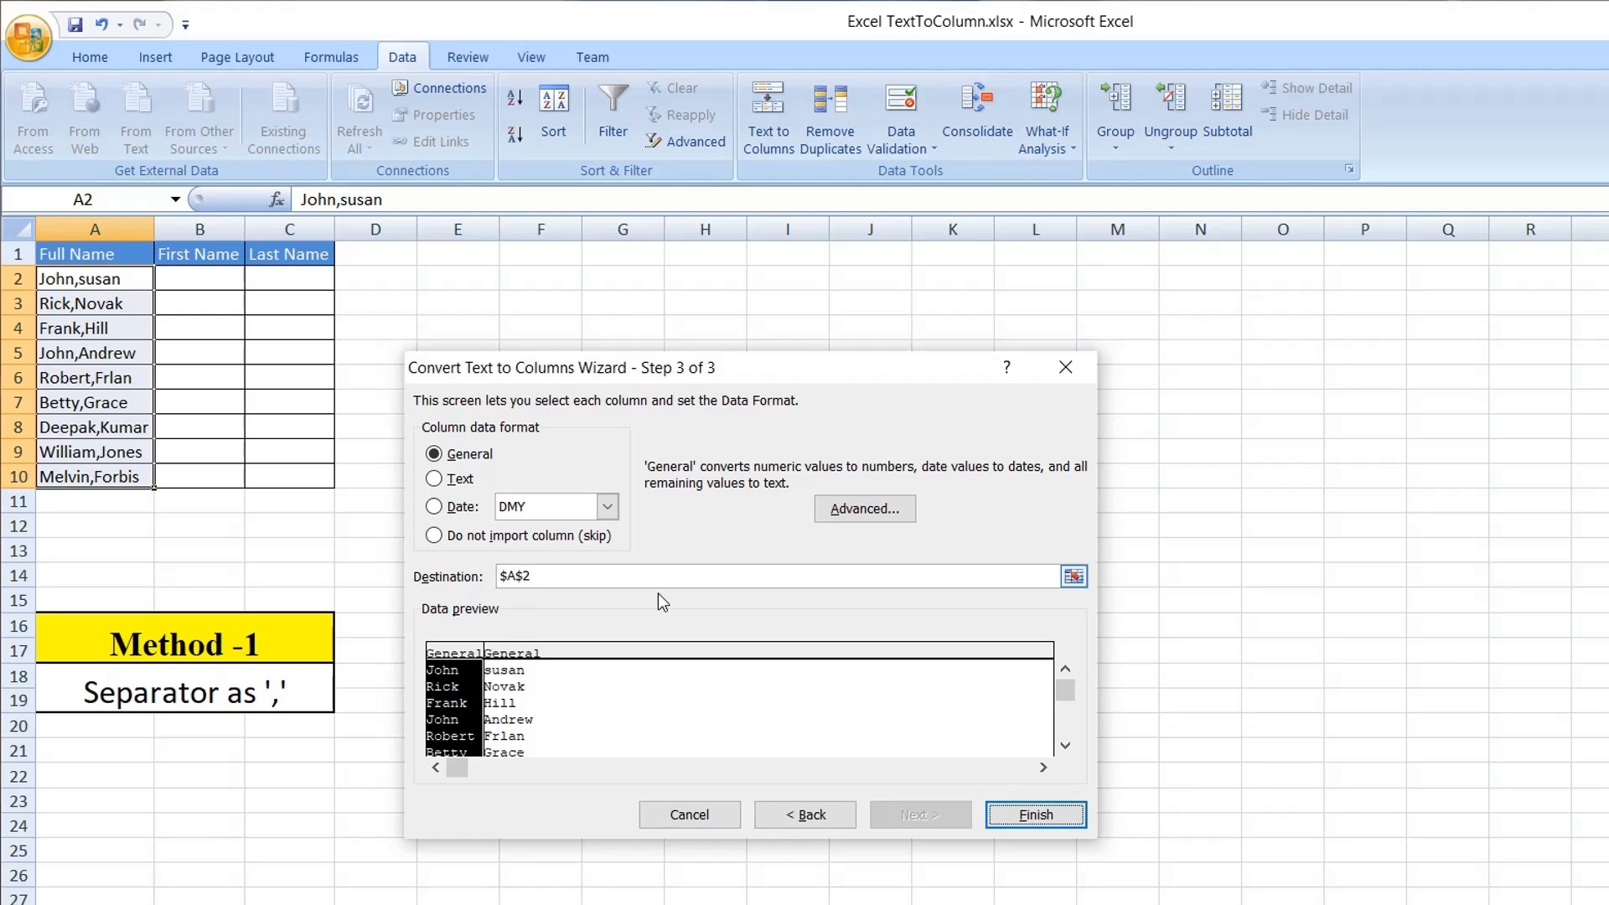
Set the destination to cell B2 and finish the split, replacing the contents of the destination cells.
{"action": "left_click", "coordinate": [1076, 578]}
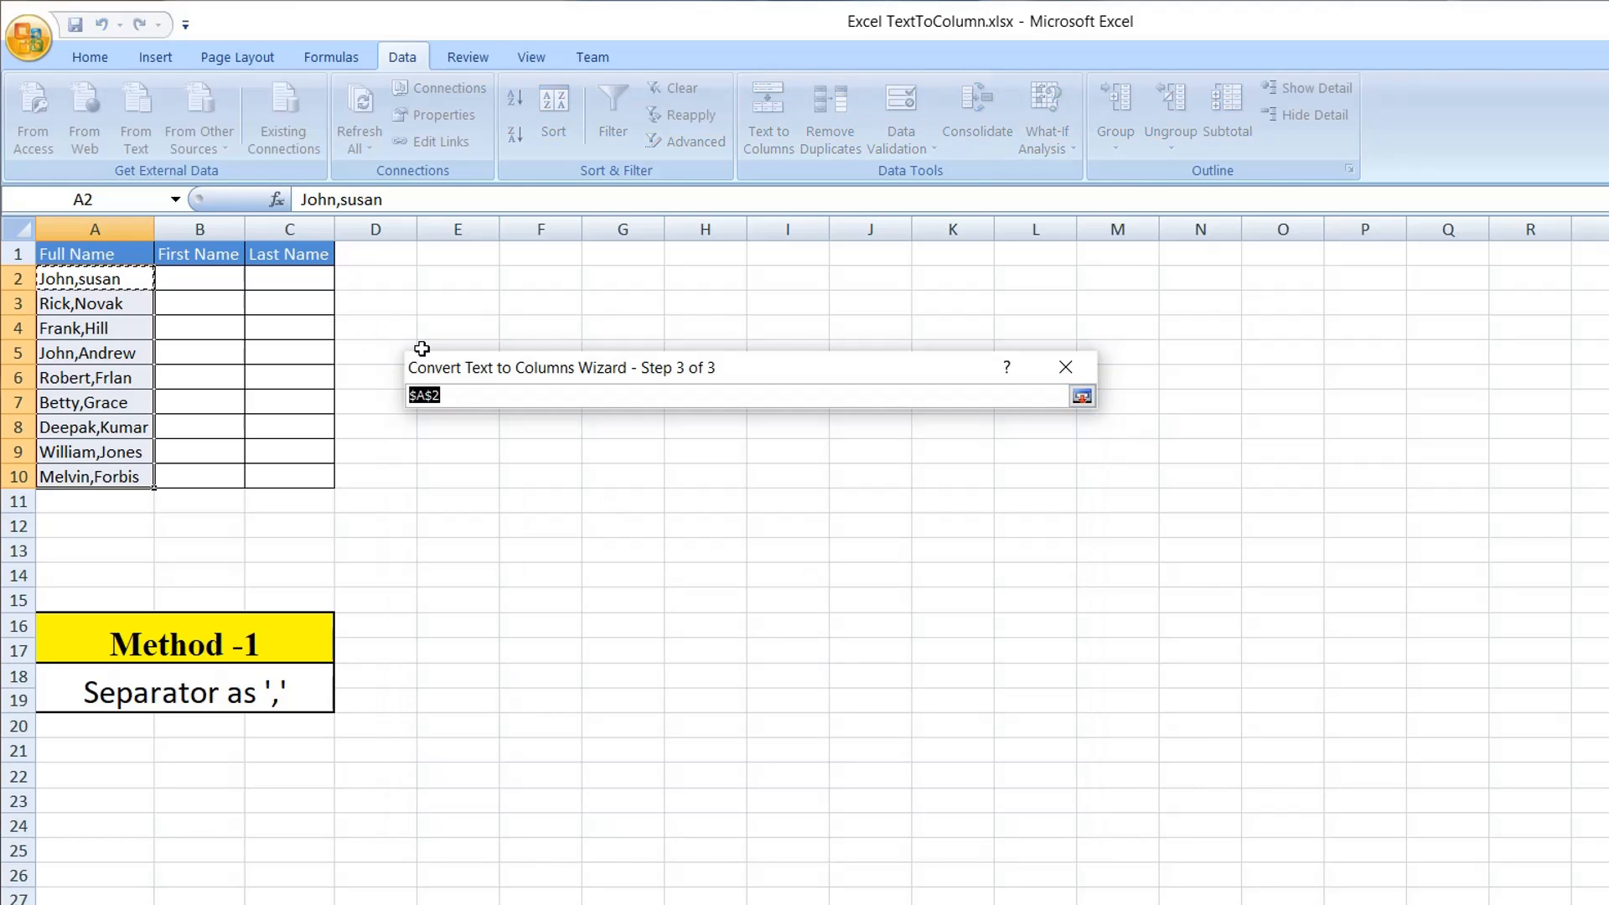
{"action": "left_click", "coordinate": [207, 282]}
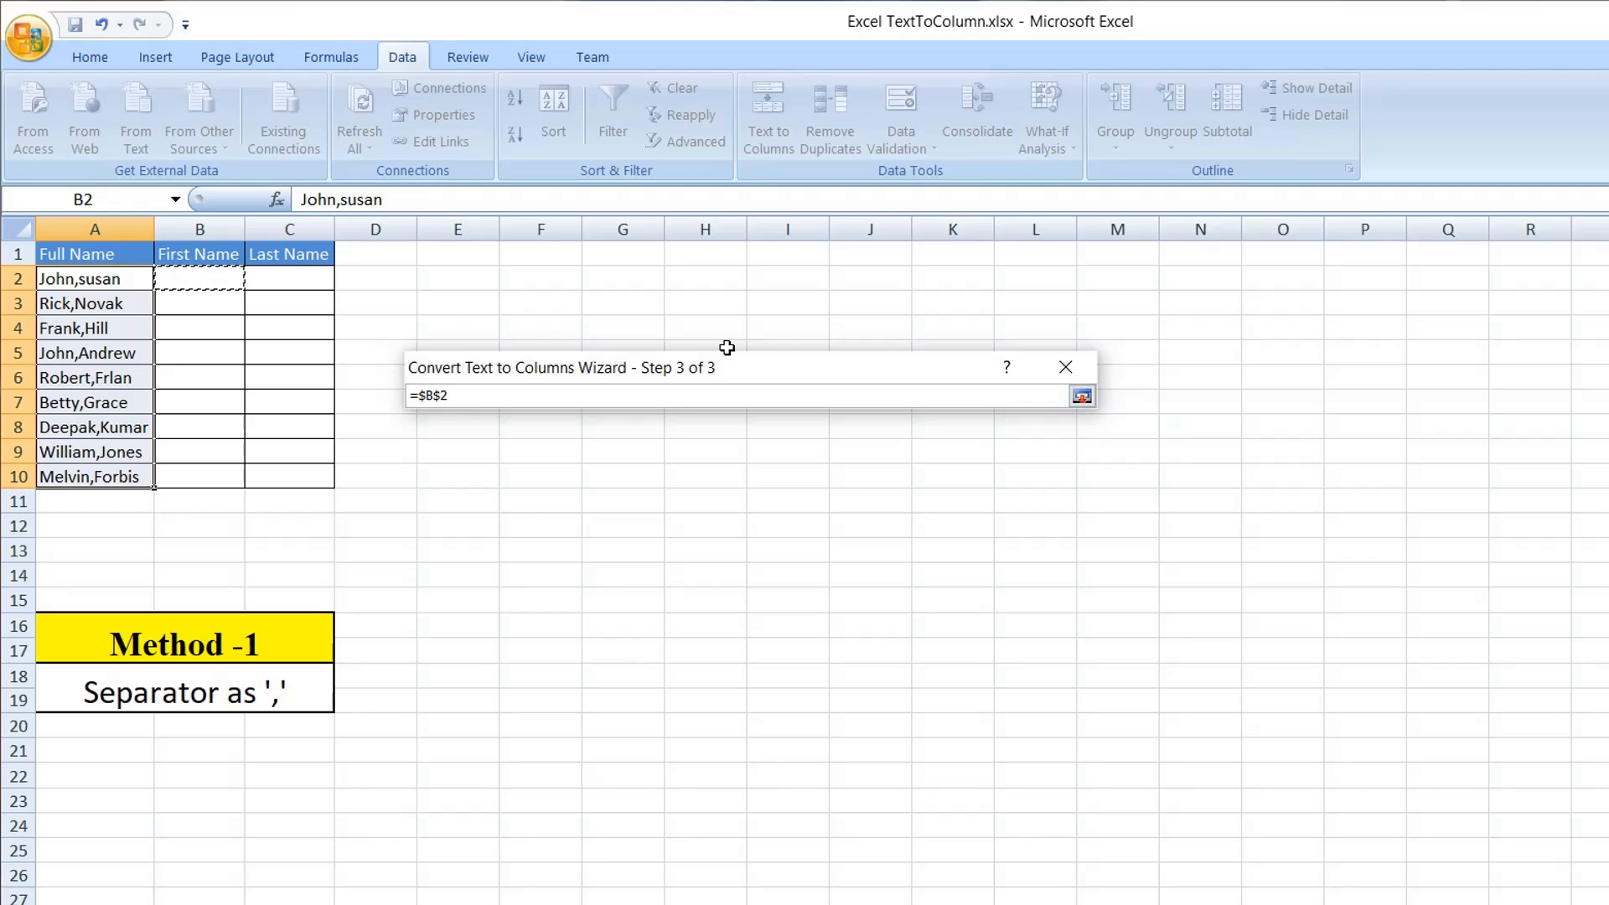
{"action": "left_click", "coordinate": [1081, 397]}
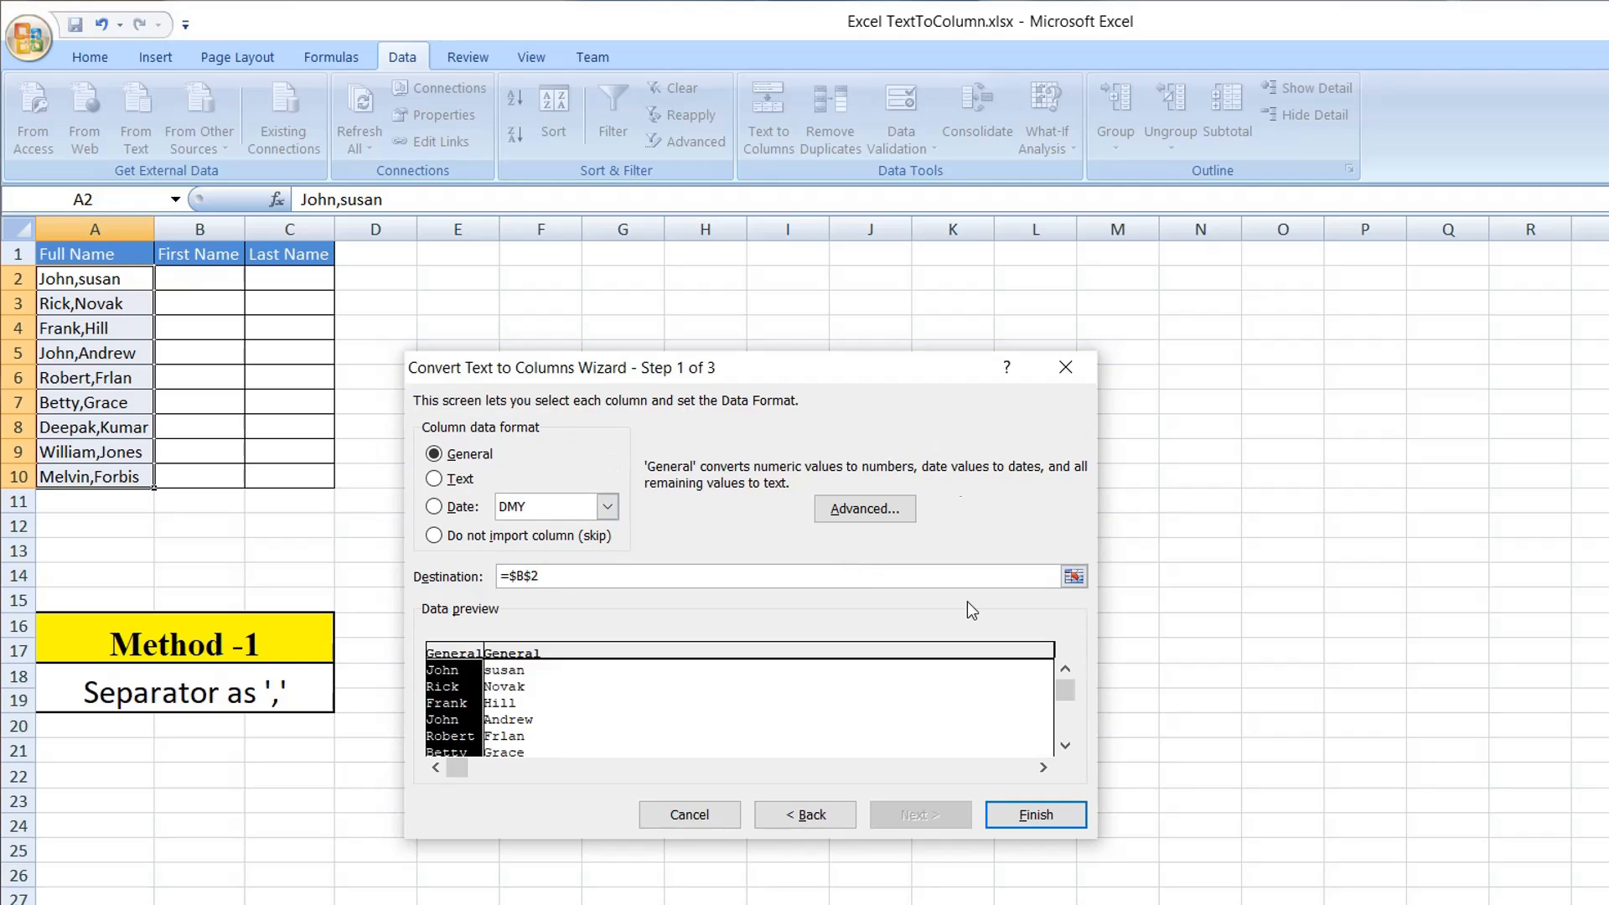
{"action": "left_click", "coordinate": [1031, 815]}
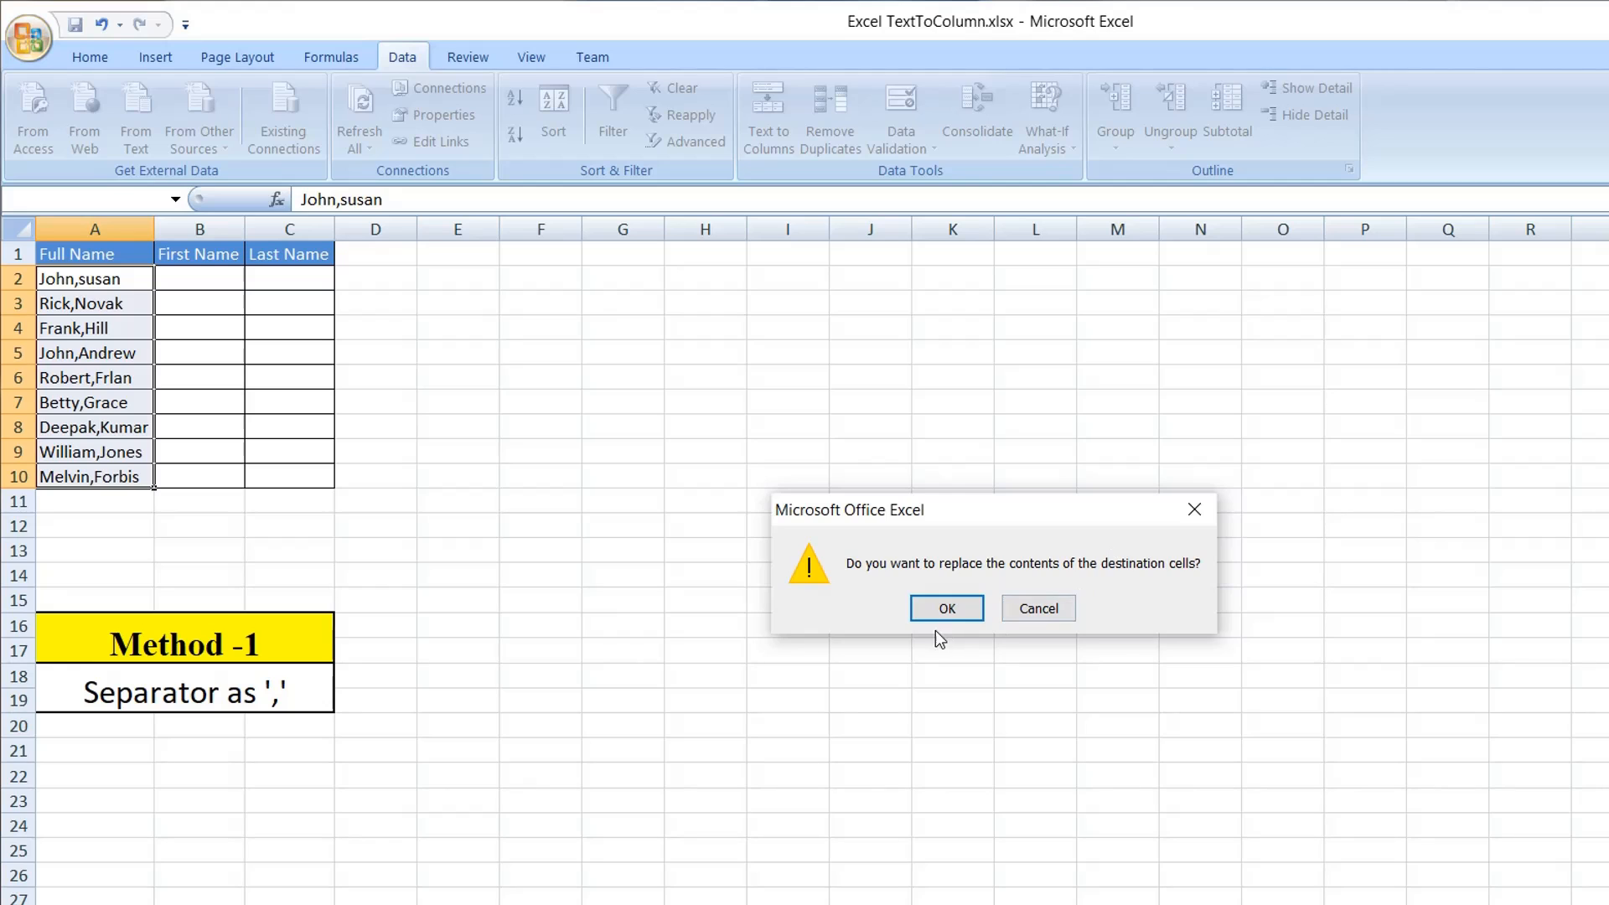
{"action": "left_click", "coordinate": [947, 609]}
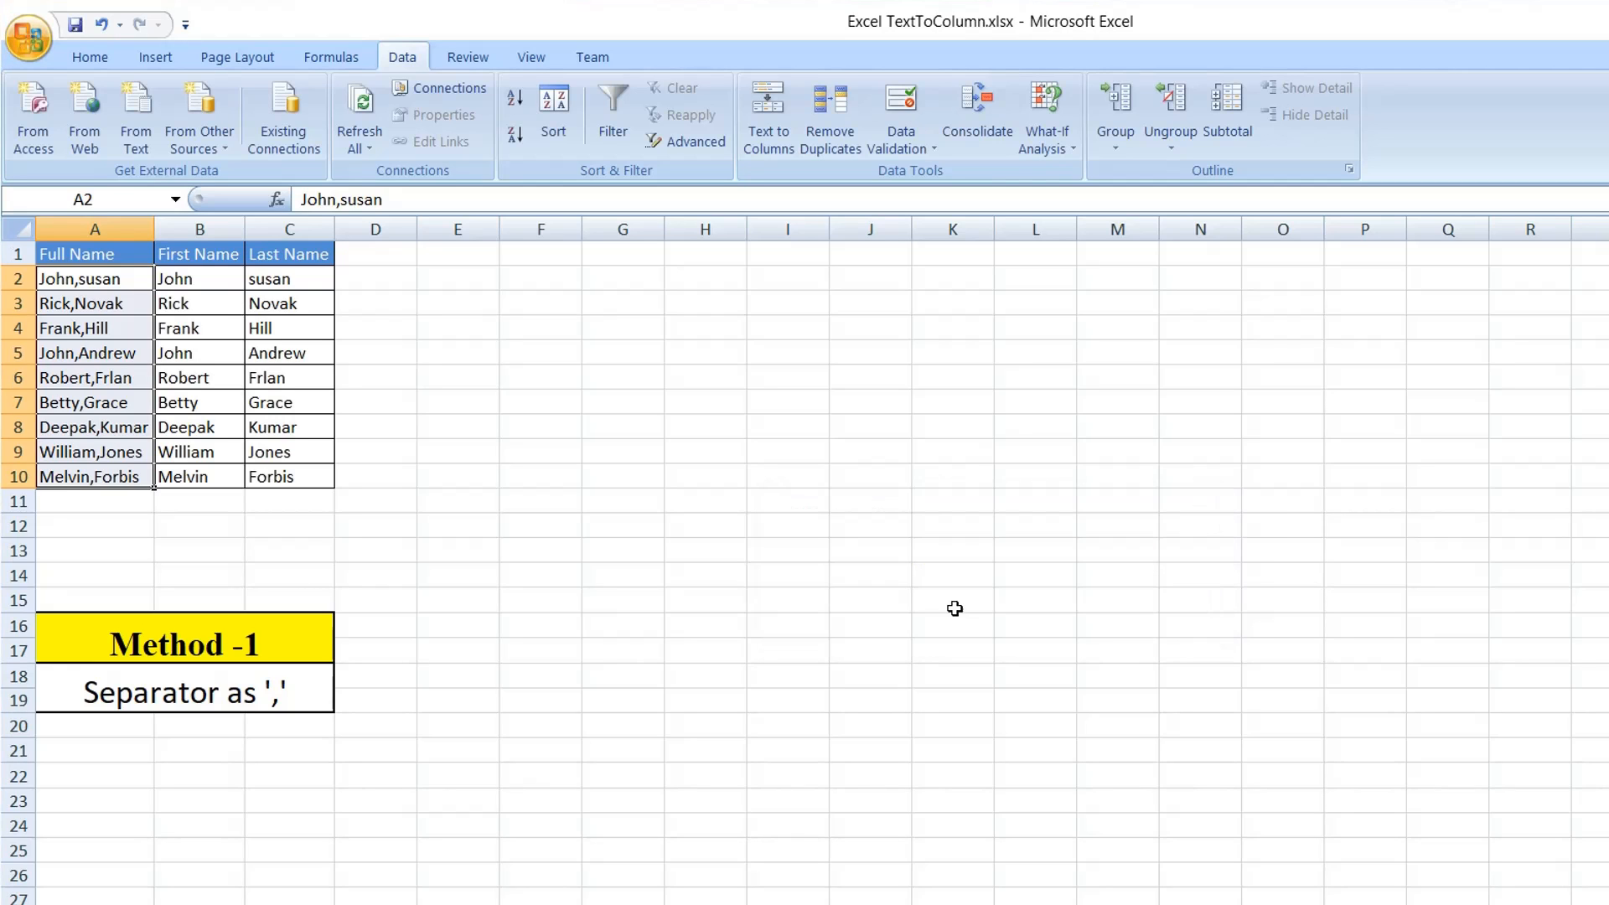
Examine where the initial letter meets the first name in cells A2 and A3 of the Method 2 sheet.
{"action": "left_click", "coordinate": [84, 276]}
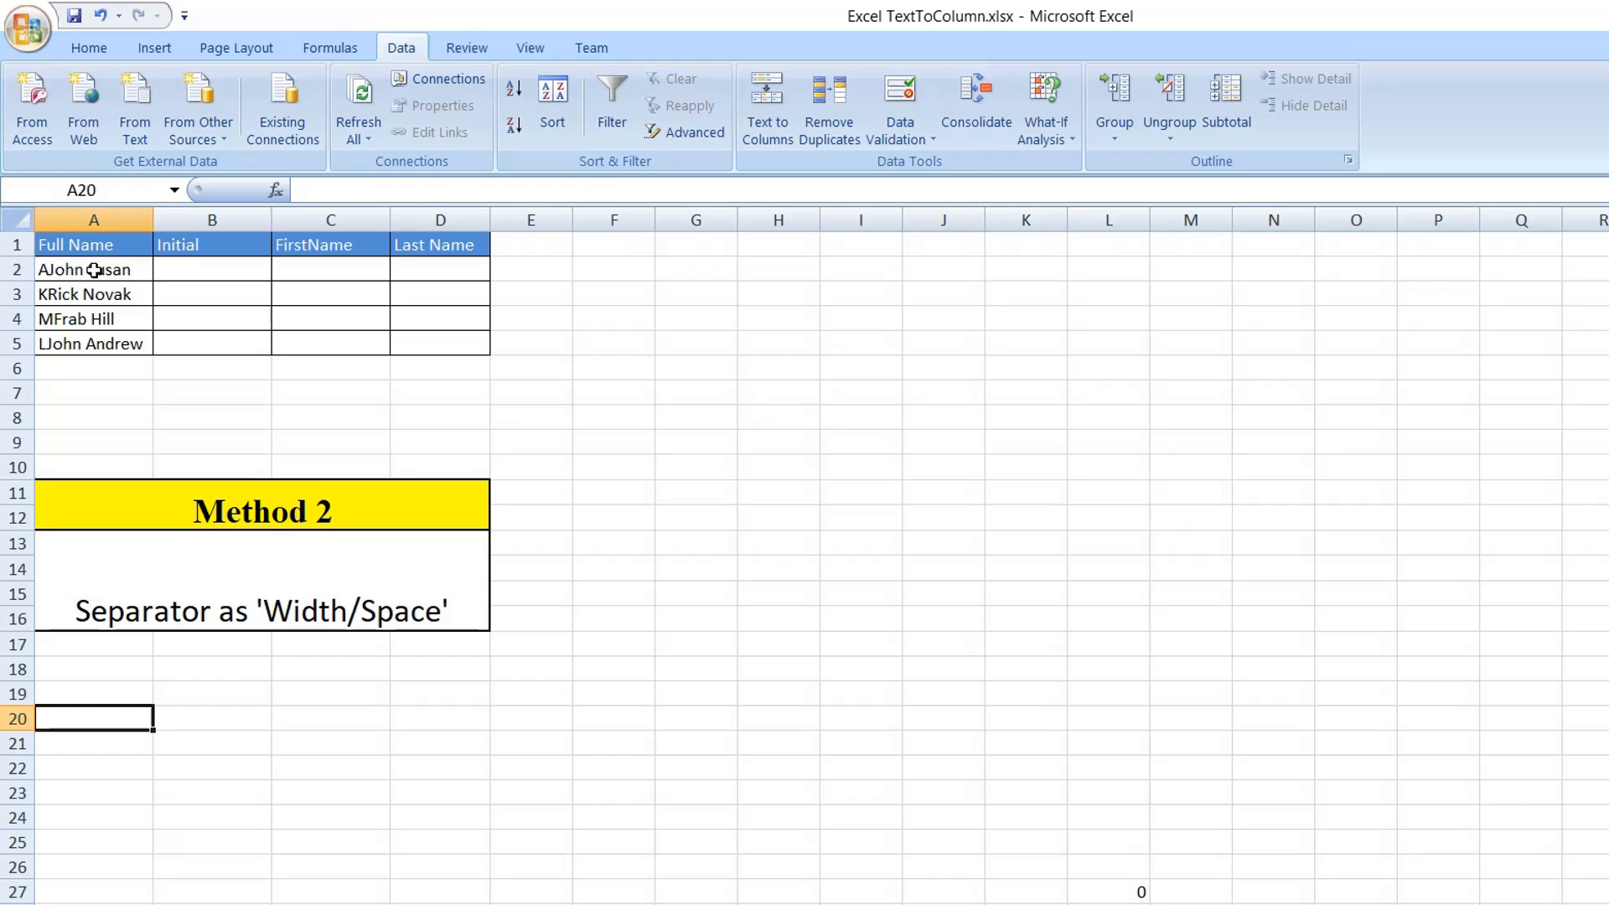
{"action": "left_click_drag", "start_coordinate": [95, 270], "coordinate": [116, 345]}
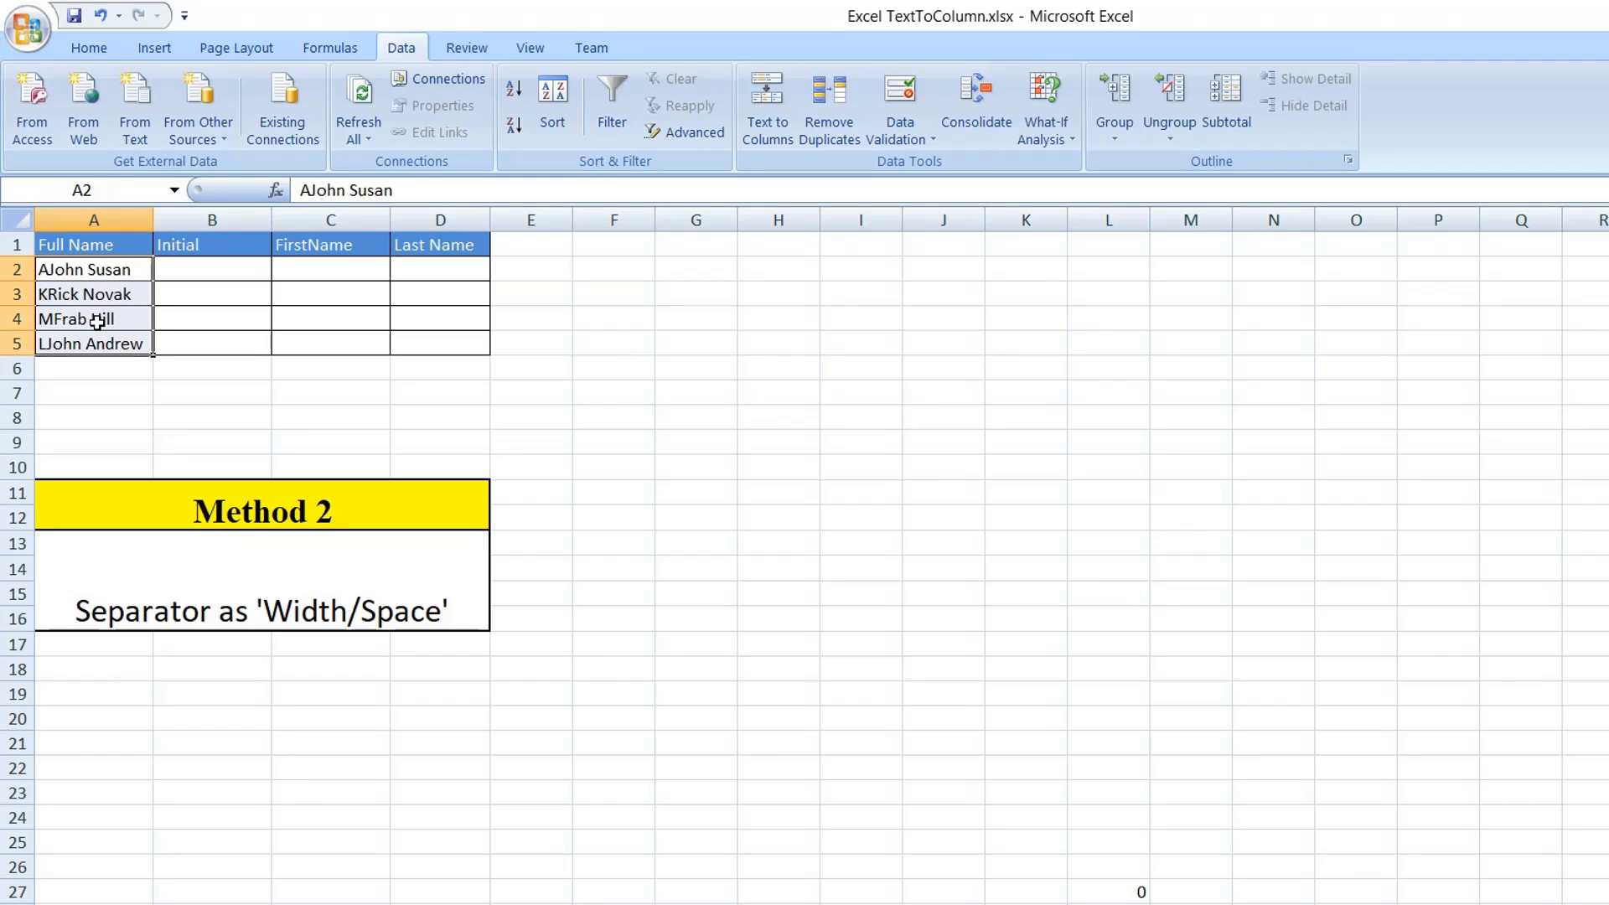
{"action": "double_click", "coordinate": [48, 269]}
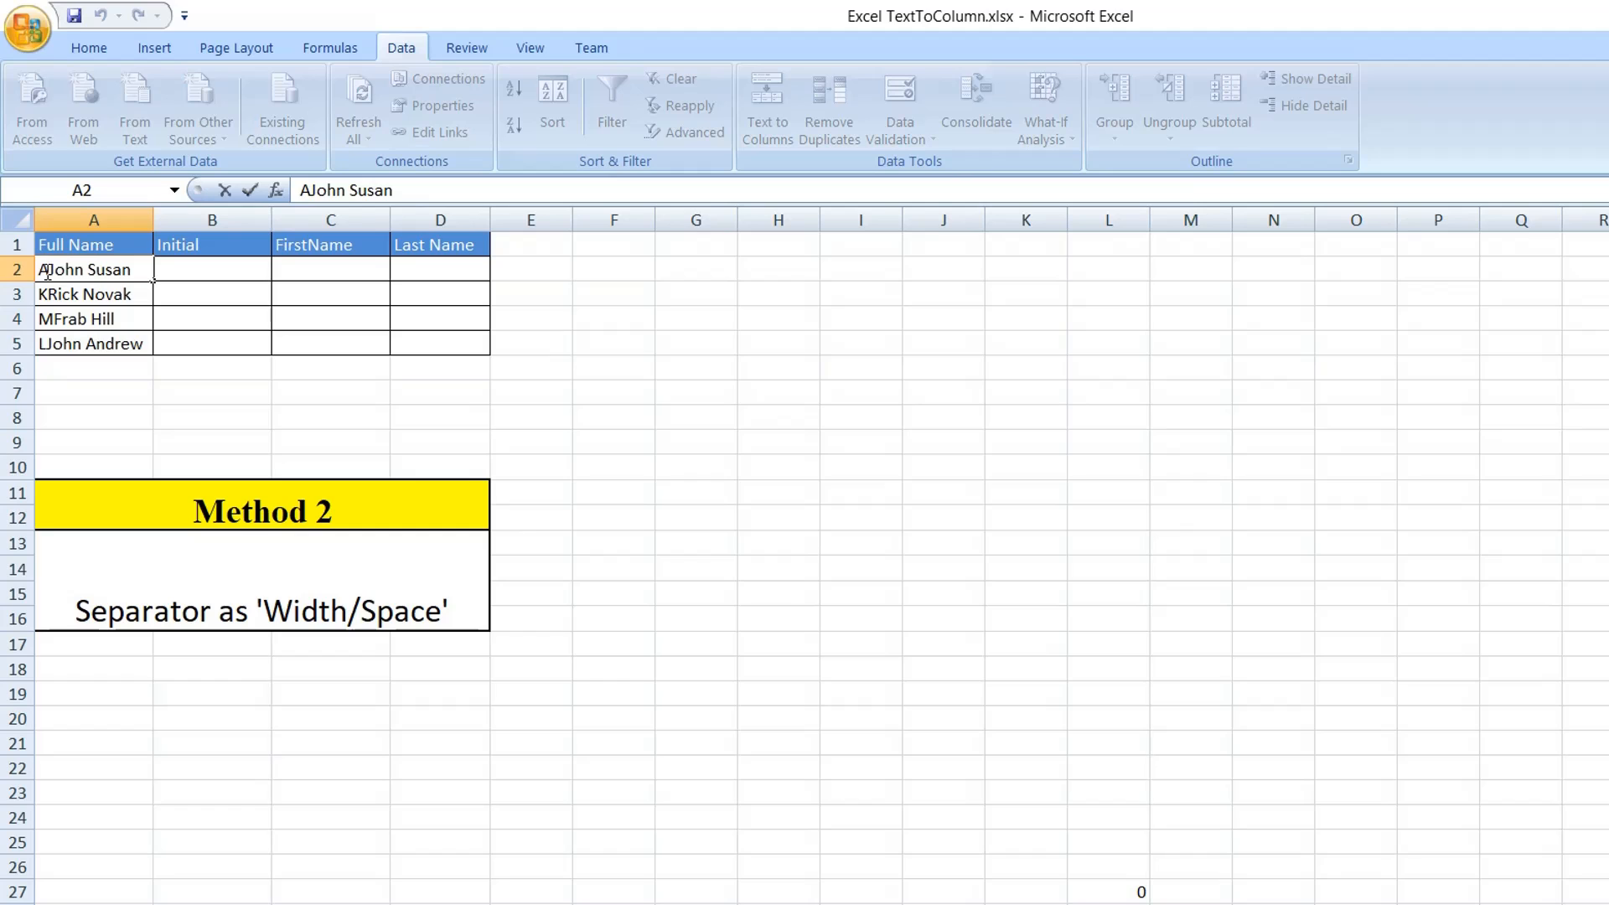
{"action": "left_click_drag", "start_coordinate": [48, 270], "coordinate": [40, 270]}
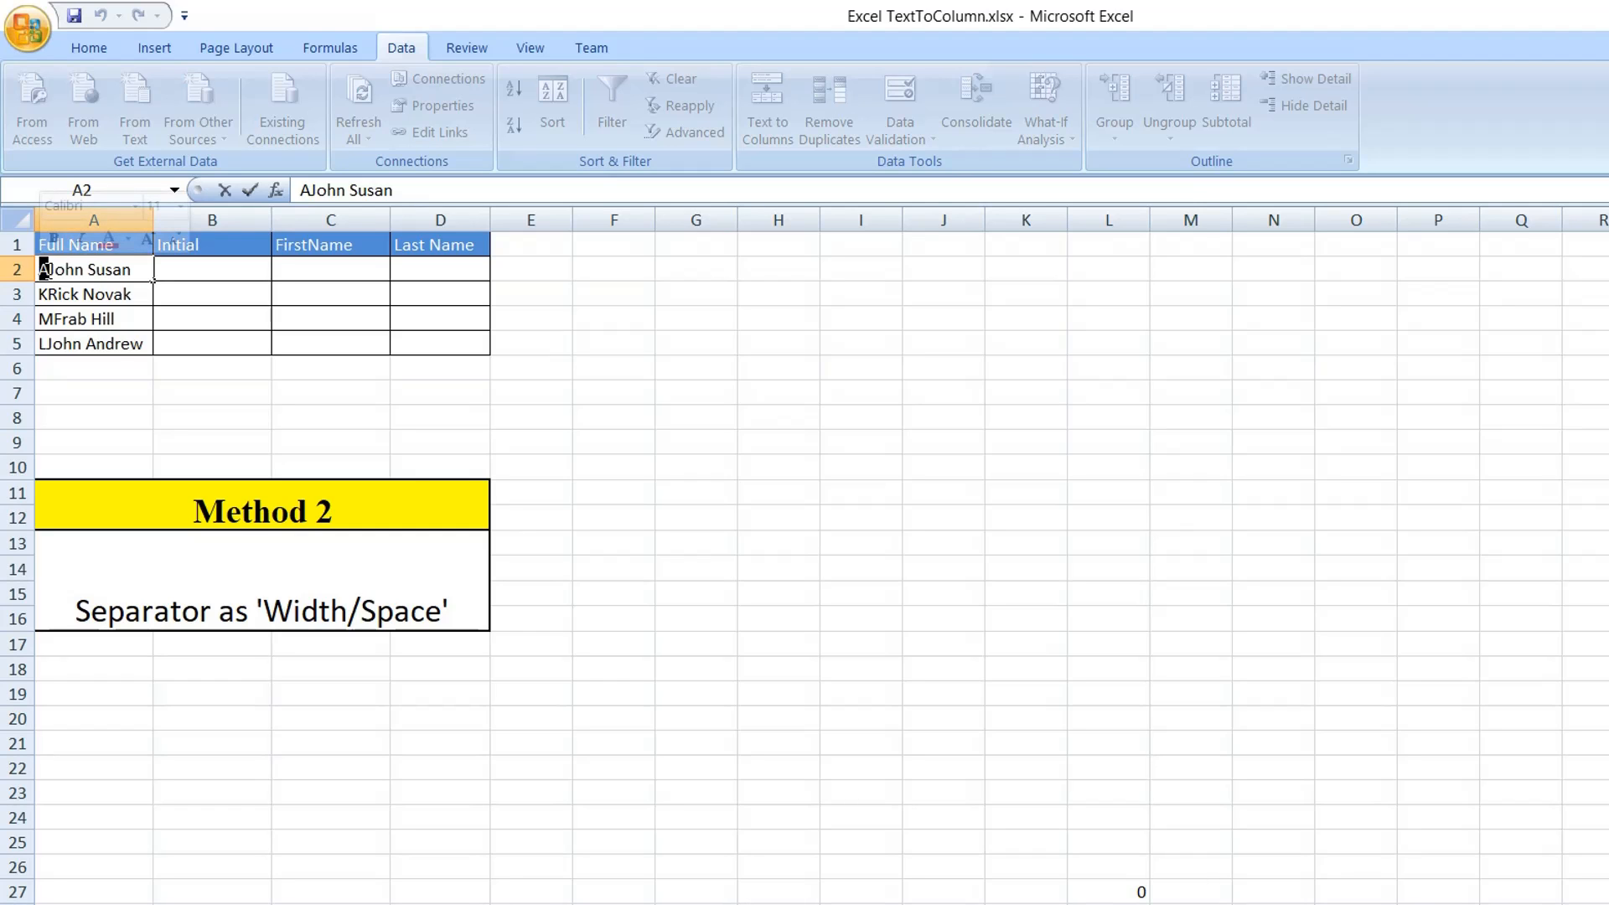
{"action": "left_click", "coordinate": [44, 270]}
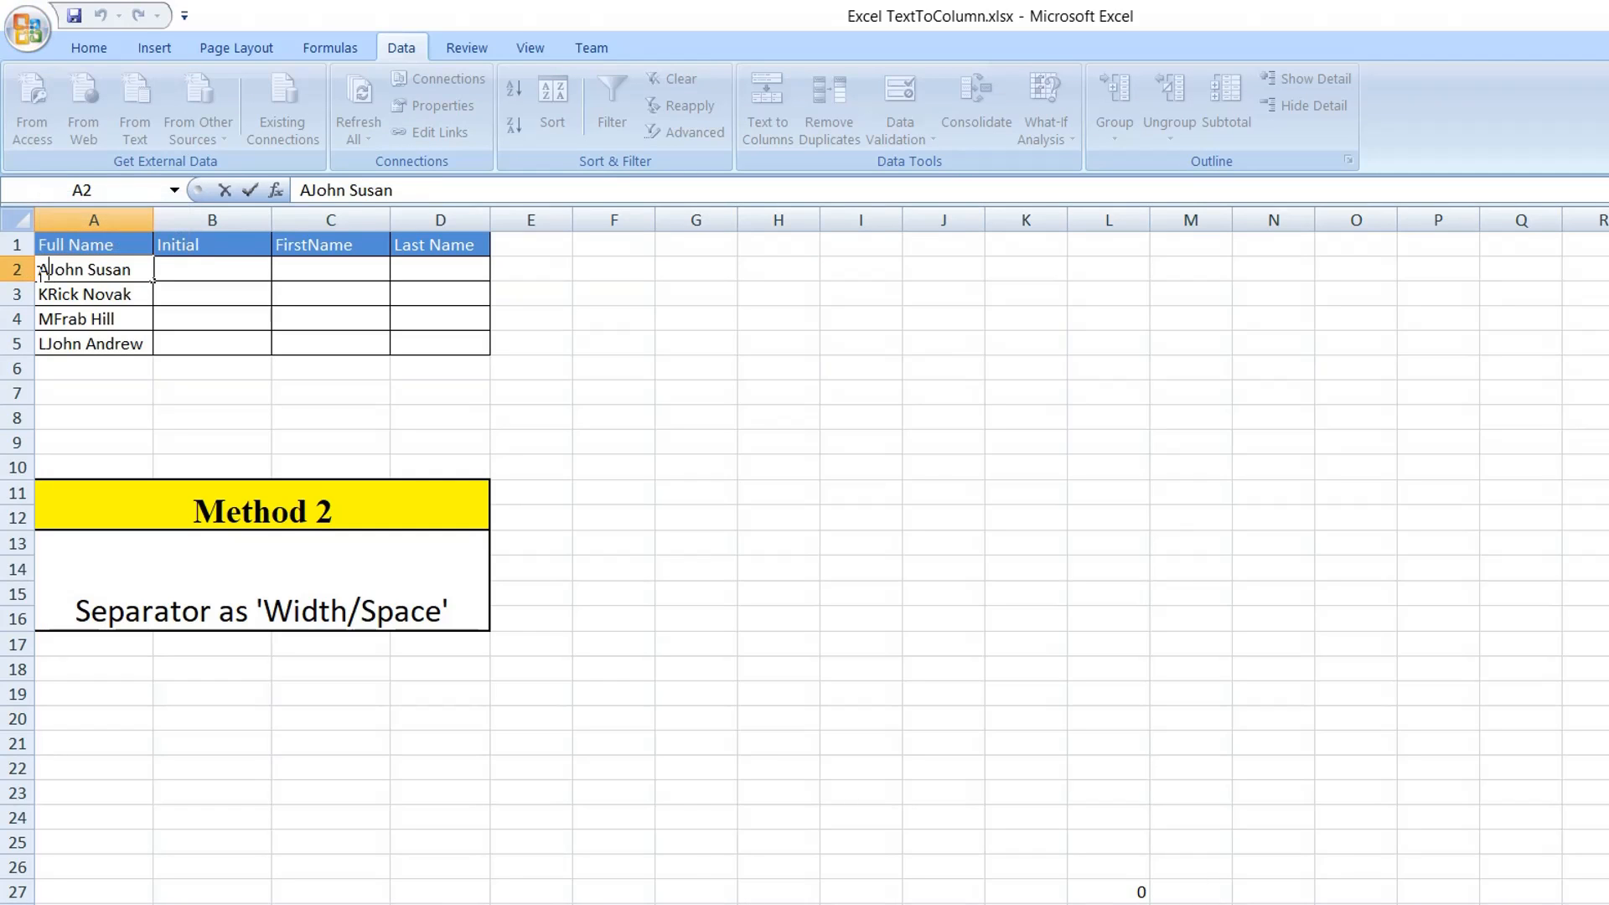
{"action": "left_click", "coordinate": [47, 296]}
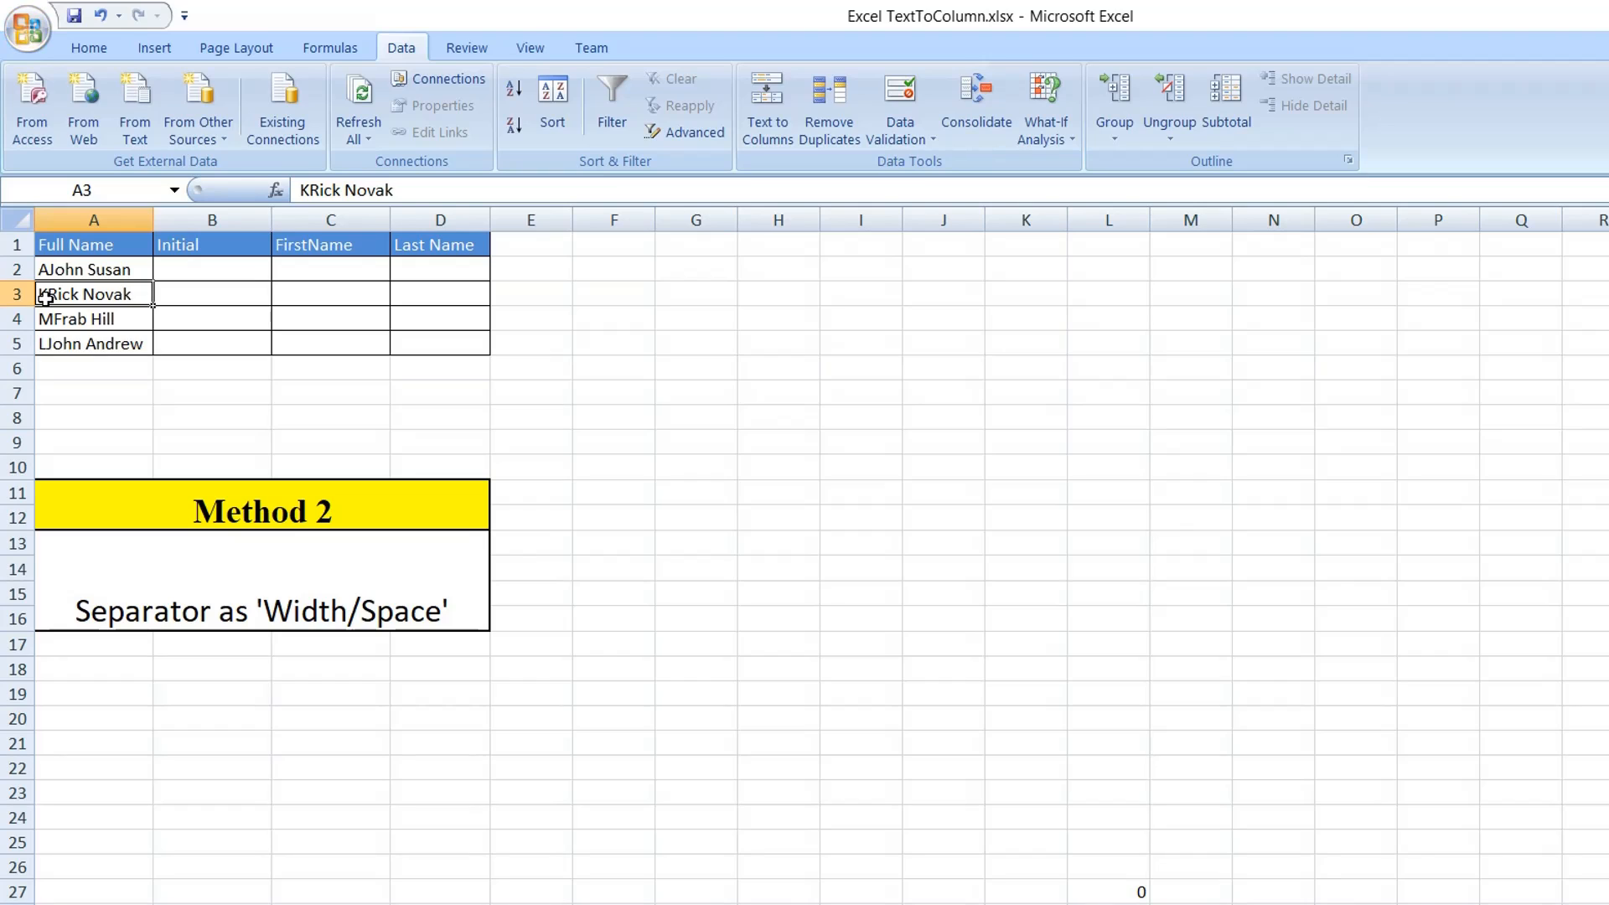
{"action": "double_click", "coordinate": [46, 296]}
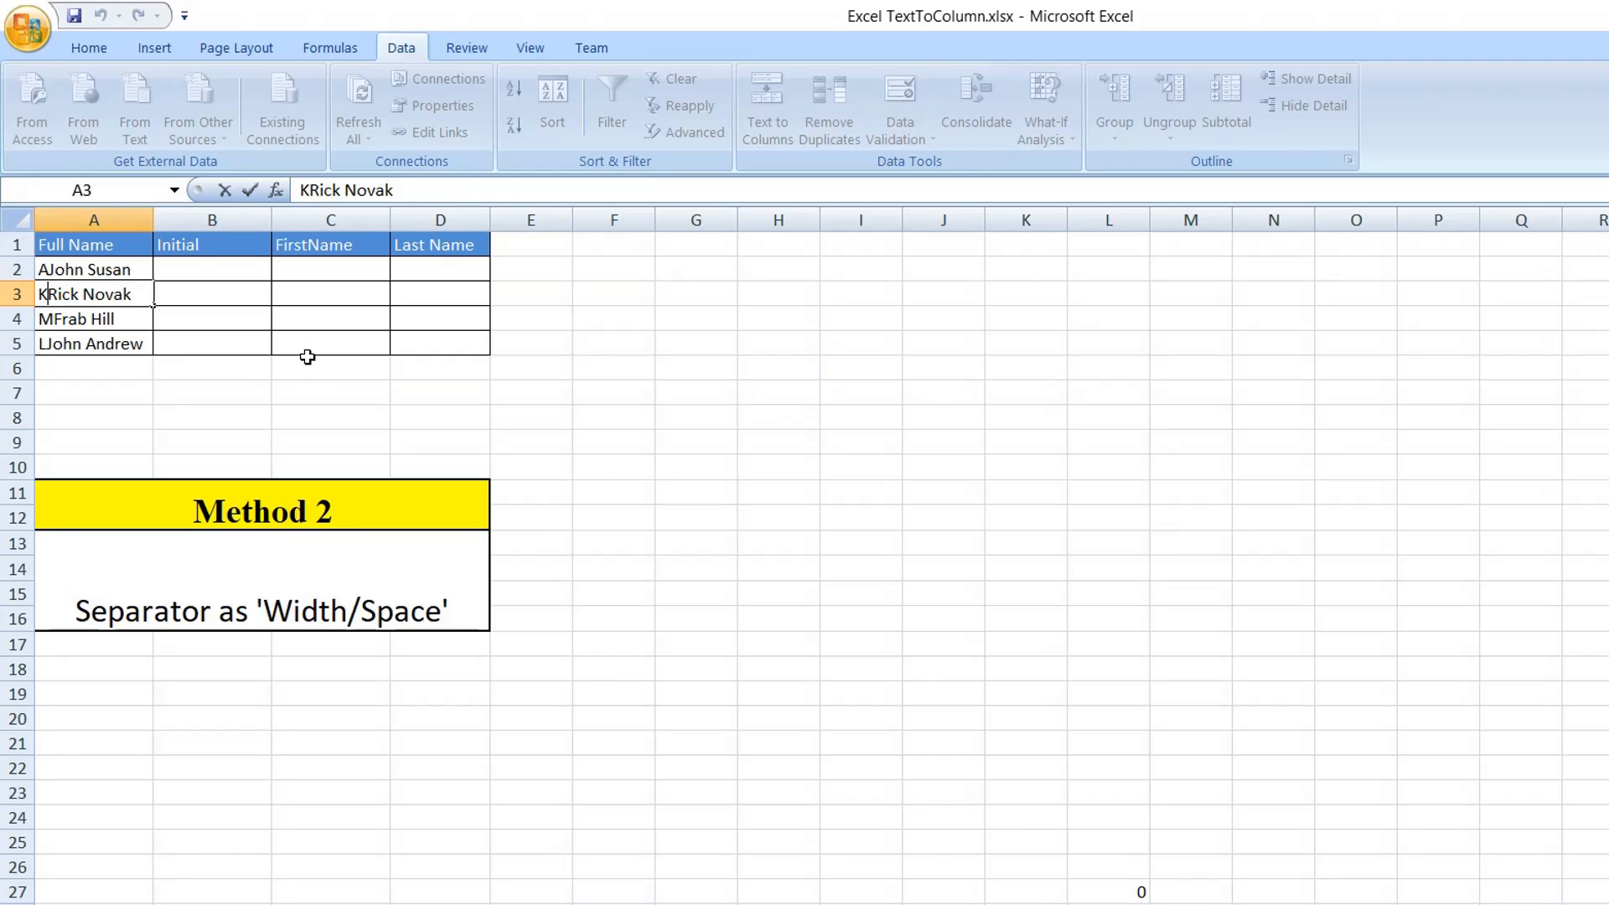
Start Text to Columns on the full names in A2:A5 using the Fixed width data type.
{"action": "left_click", "coordinate": [130, 268]}
{"action": "left_click_drag", "start_coordinate": [130, 268], "coordinate": [134, 340]}
{"action": "left_click", "coordinate": [782, 109]}
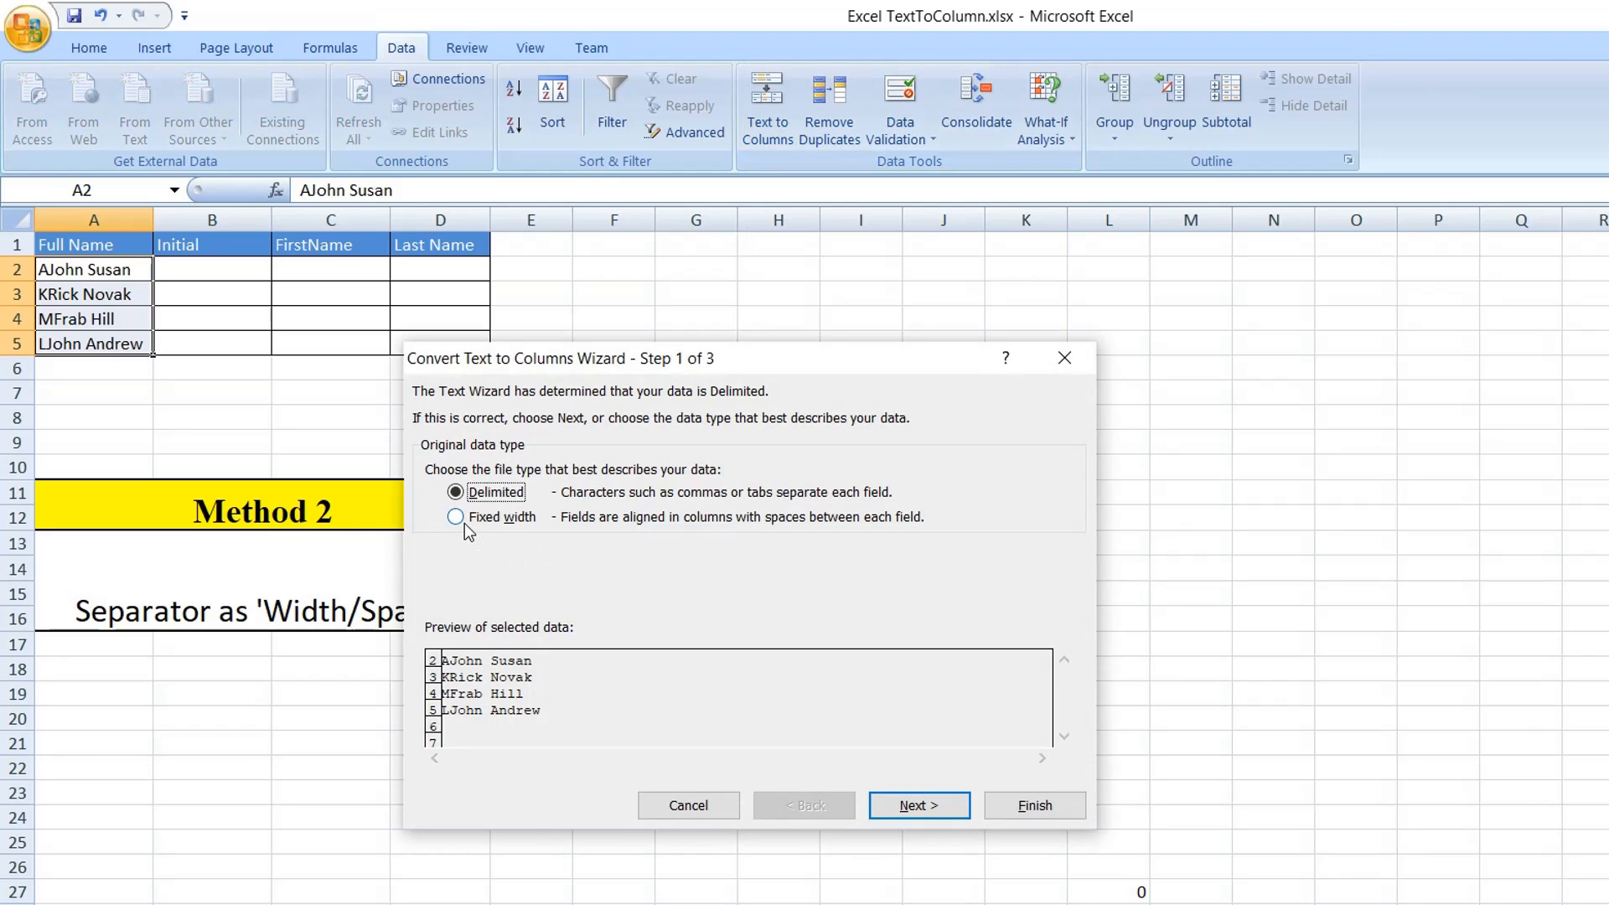
{"action": "left_click", "coordinate": [457, 516]}
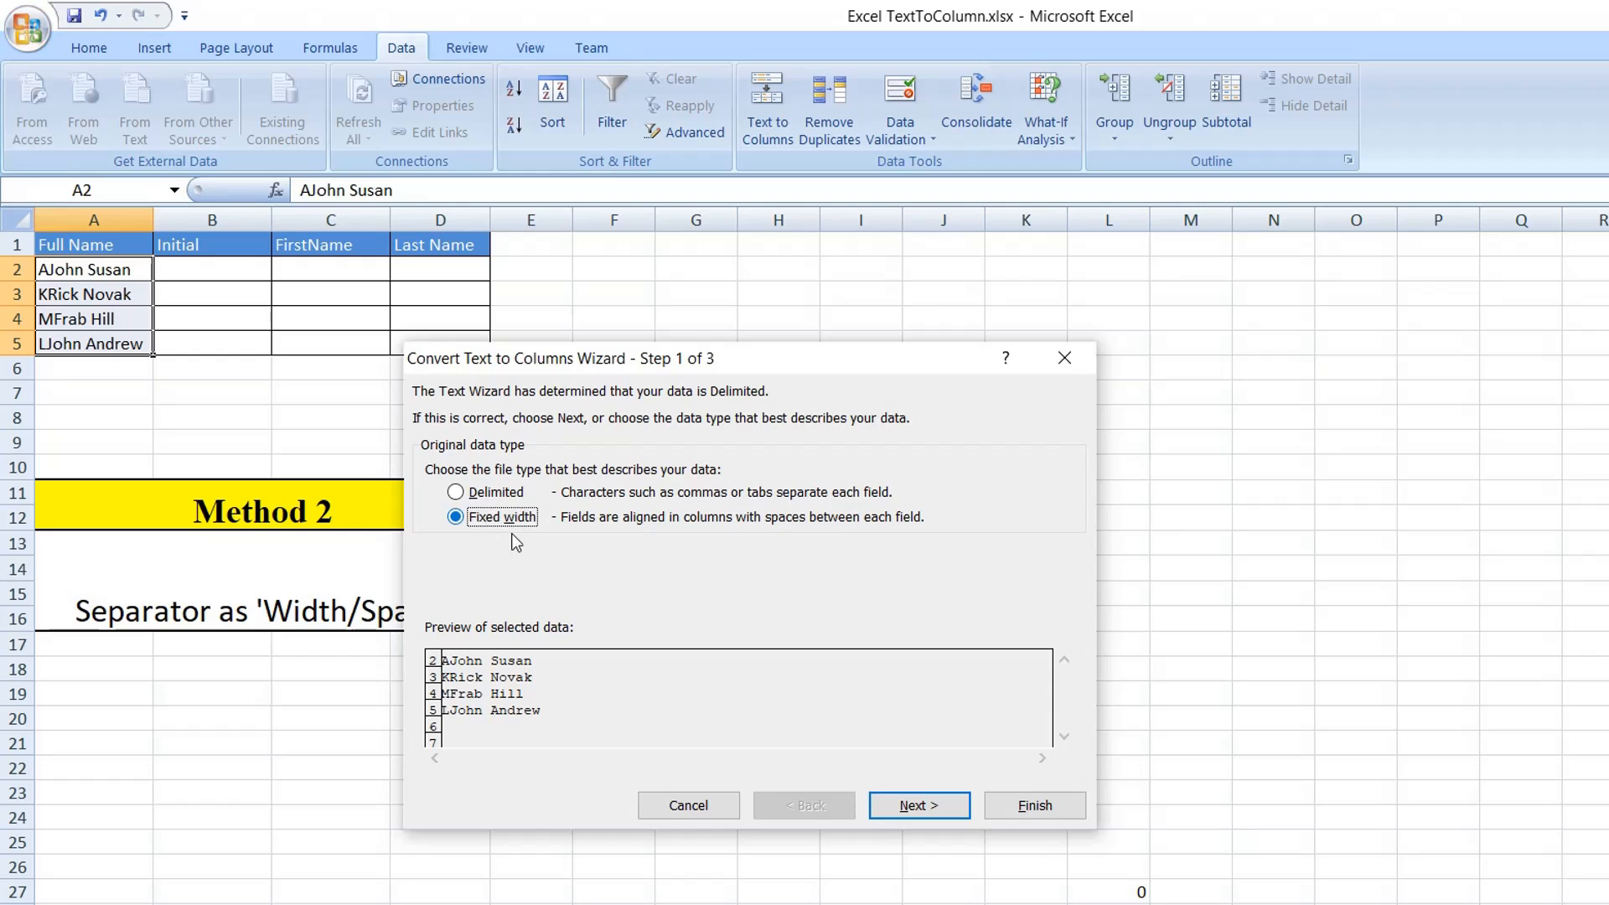
{"action": "left_click", "coordinate": [888, 806]}
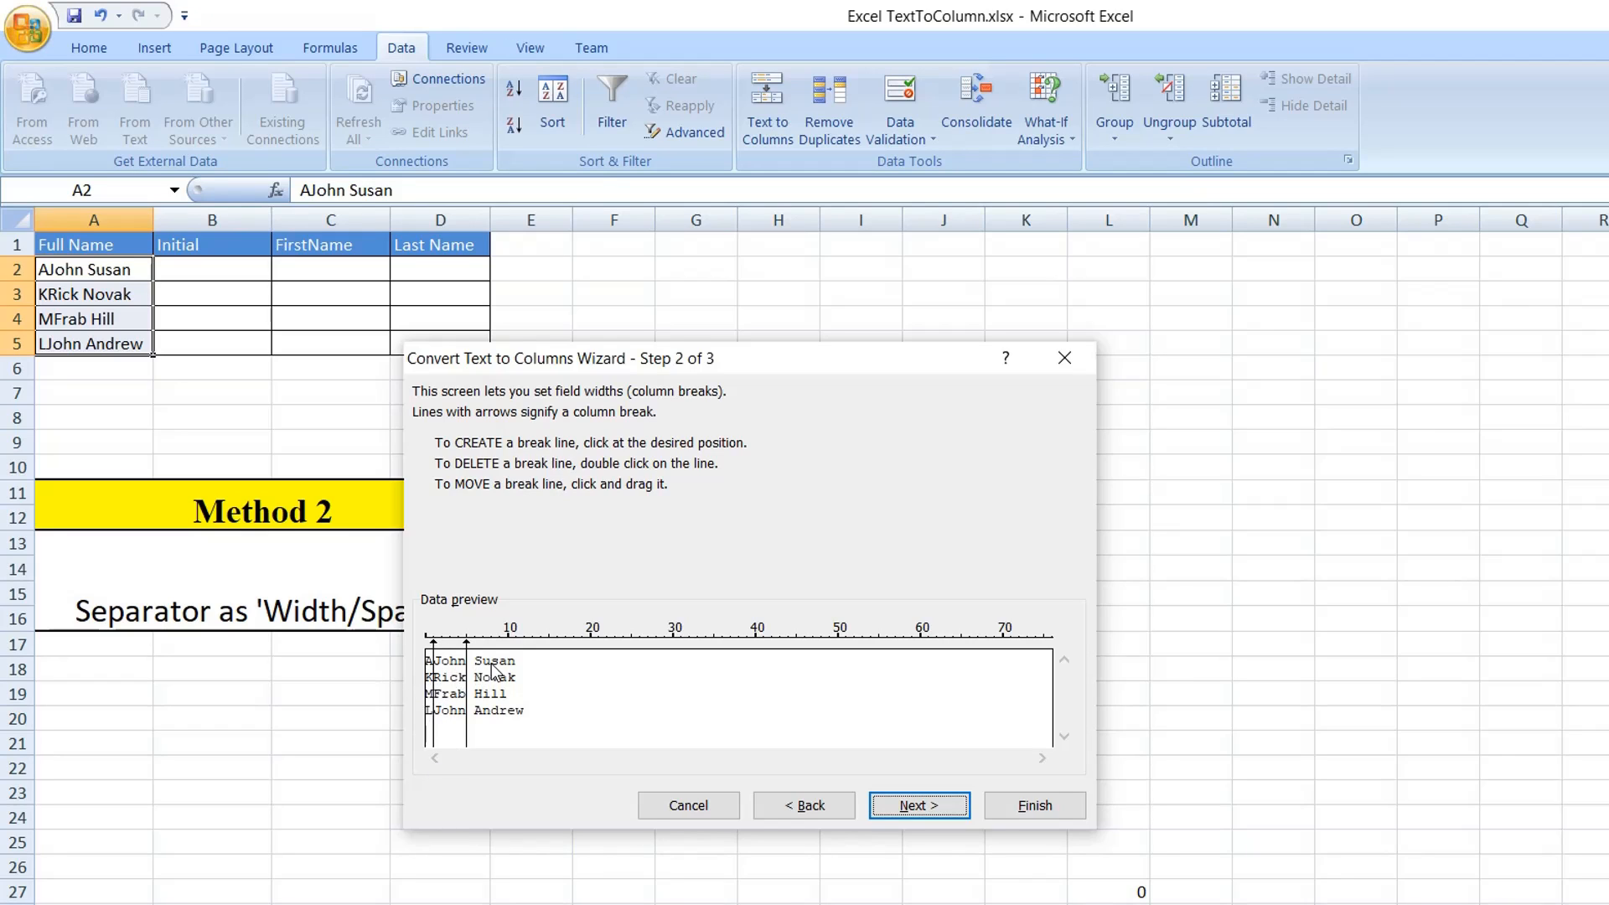
Delete and recreate the column break right after the initial letter, and continue to the column format settings.
{"action": "double_click", "coordinate": [435, 649]}
{"action": "left_click", "coordinate": [434, 641]}
{"action": "left_click", "coordinate": [894, 806]}
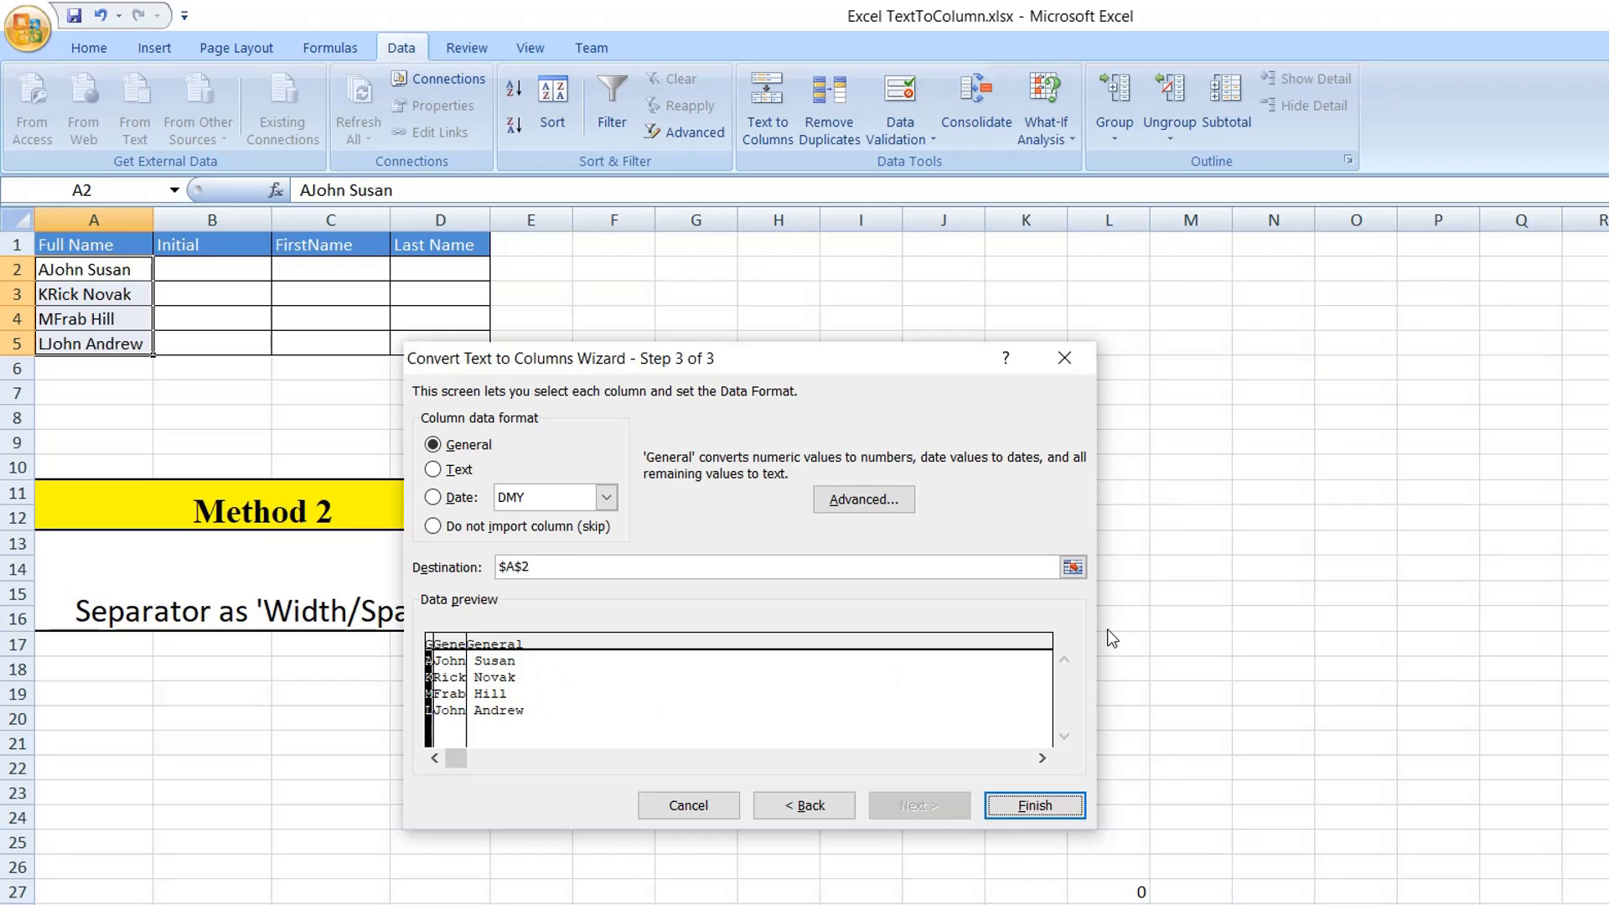
Output the initials, first names and last names starting at cell B2, replacing the contents of the destination cells.
{"action": "left_click", "coordinate": [1072, 568]}
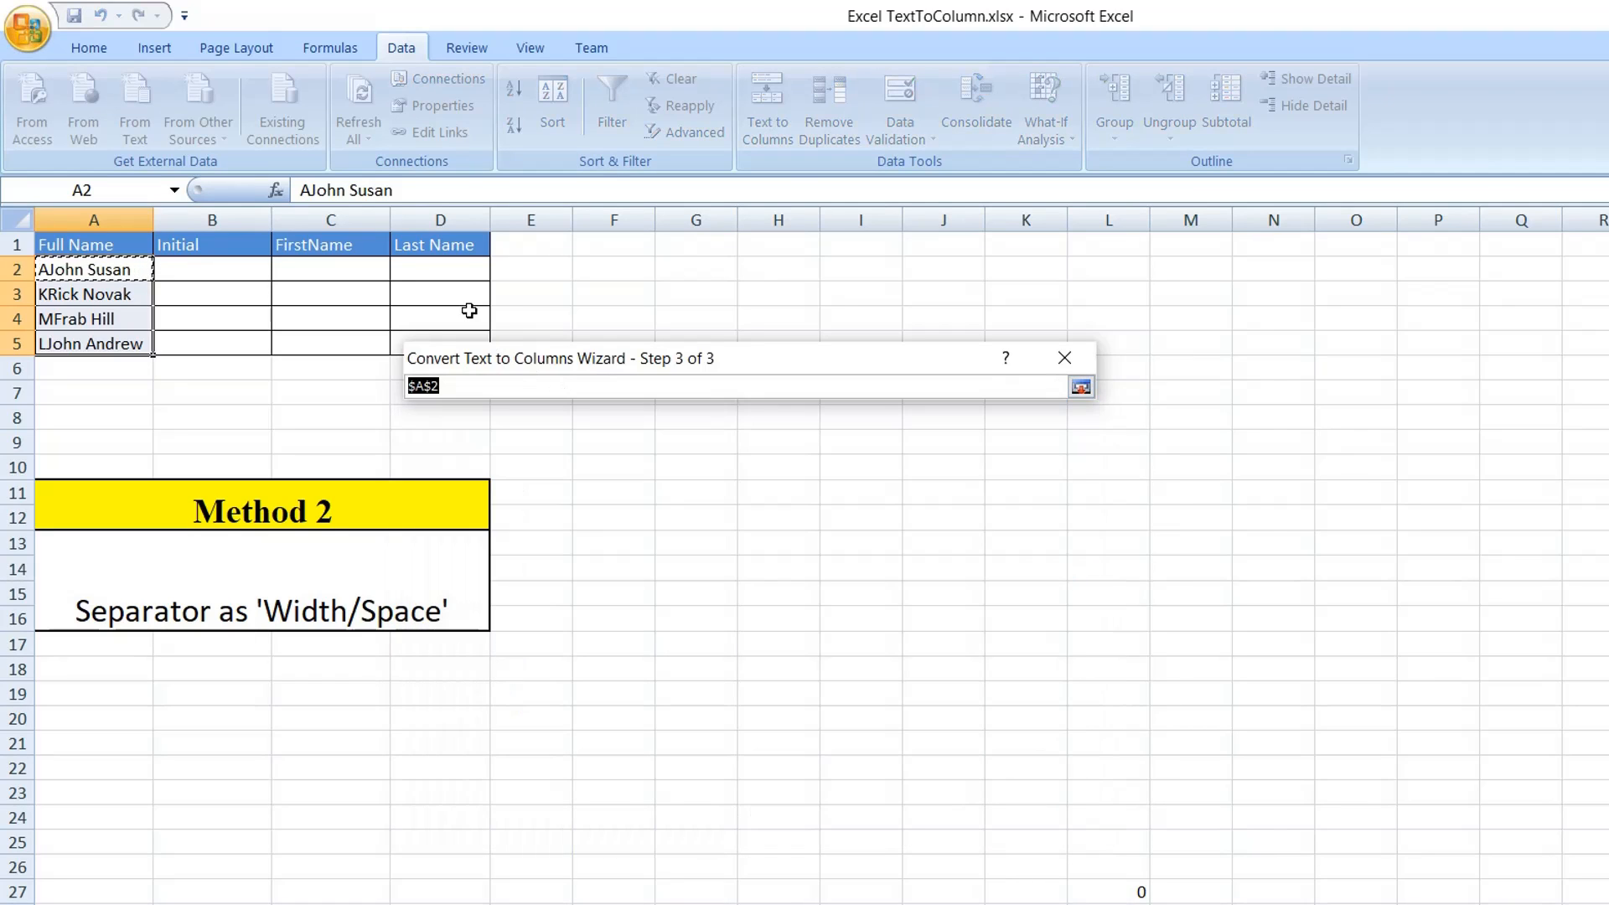
{"action": "left_click", "coordinate": [178, 268]}
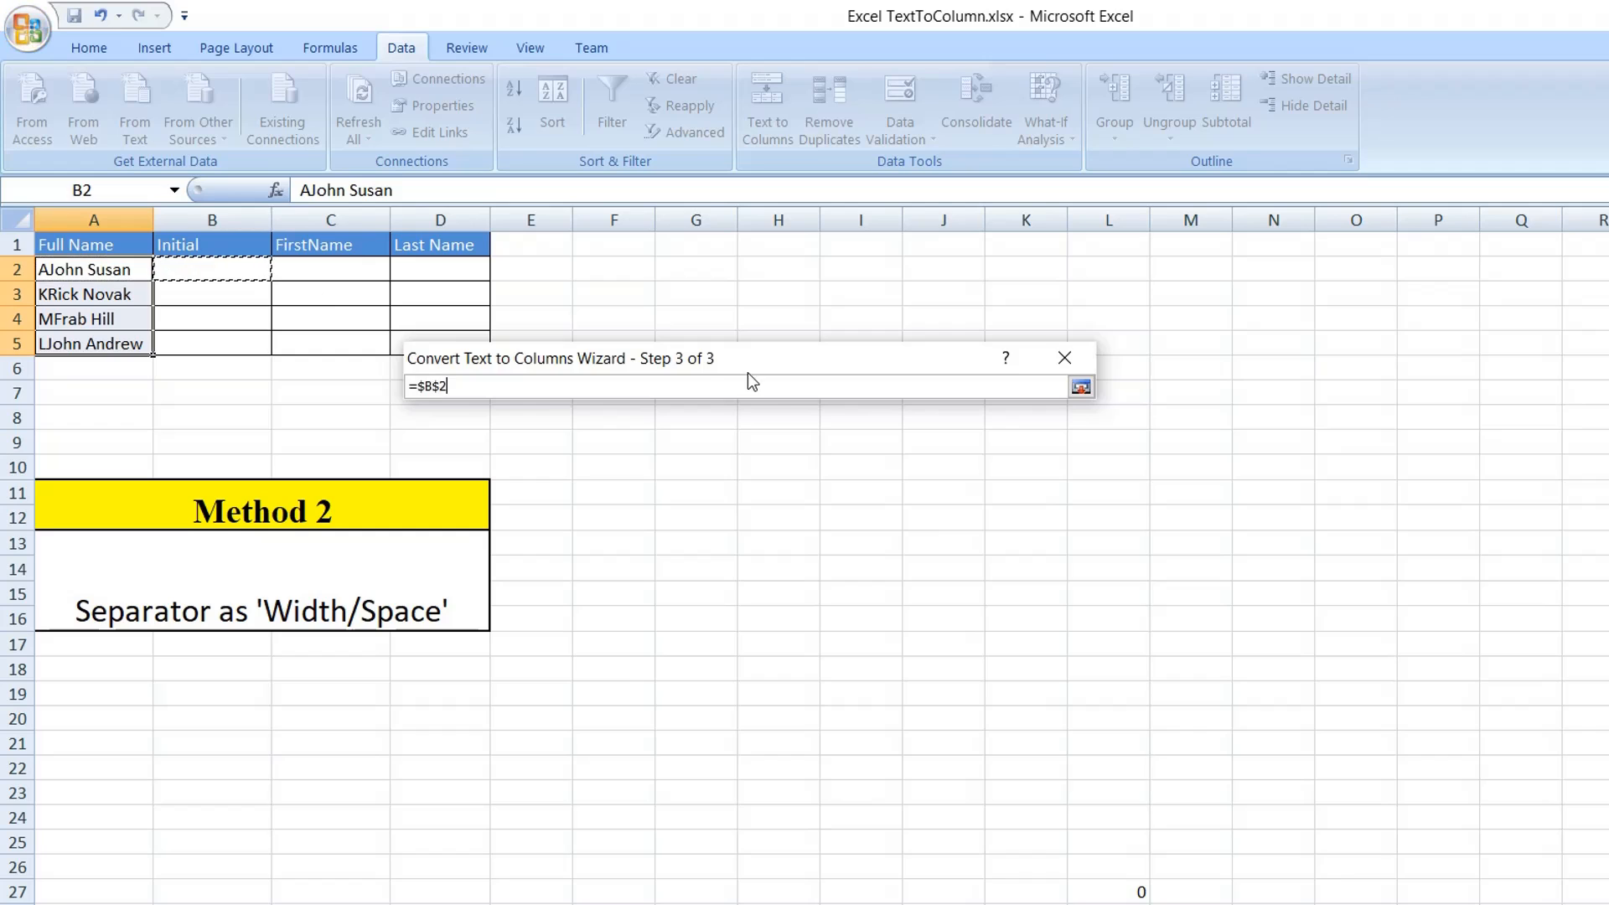
{"action": "left_click", "coordinate": [1081, 387]}
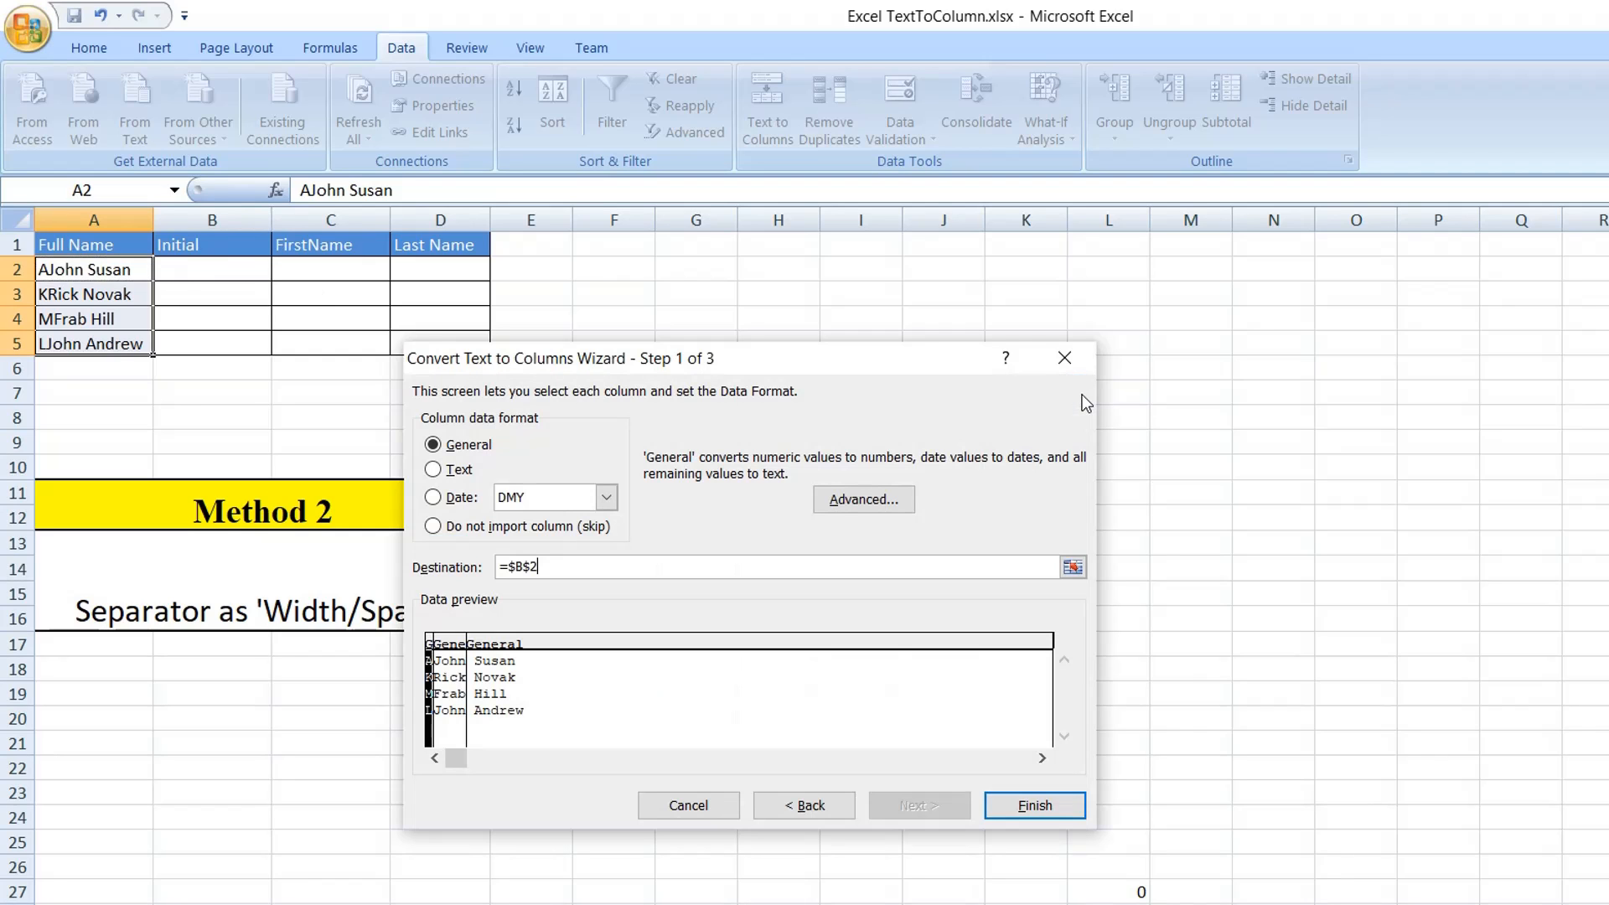
{"action": "left_click", "coordinate": [1058, 810]}
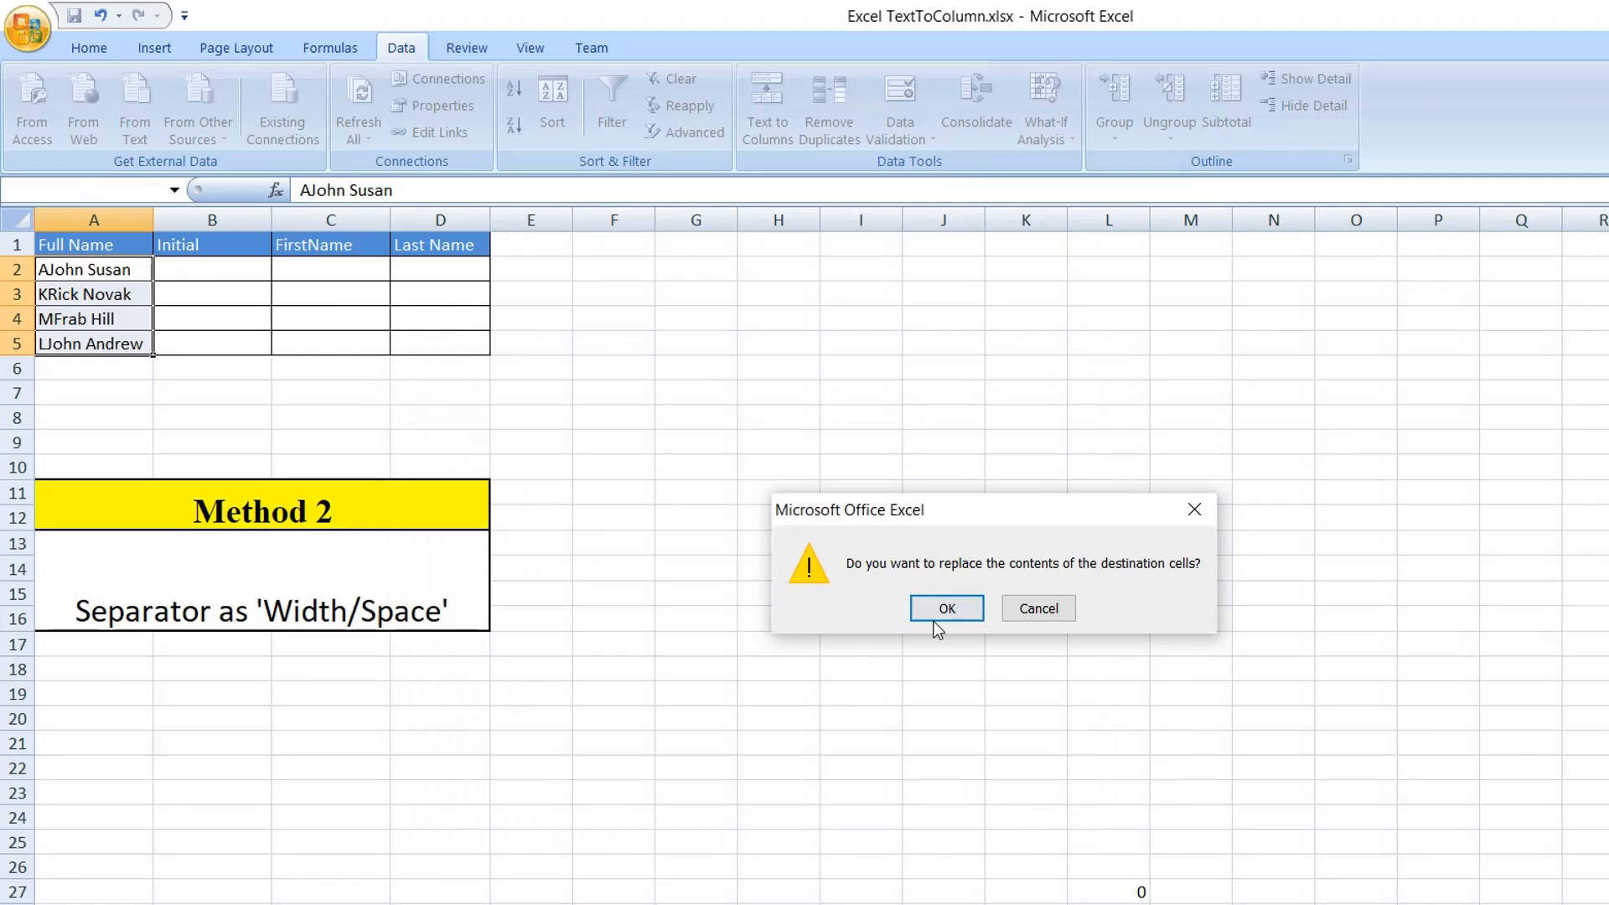
{"action": "left_click", "coordinate": [938, 609]}
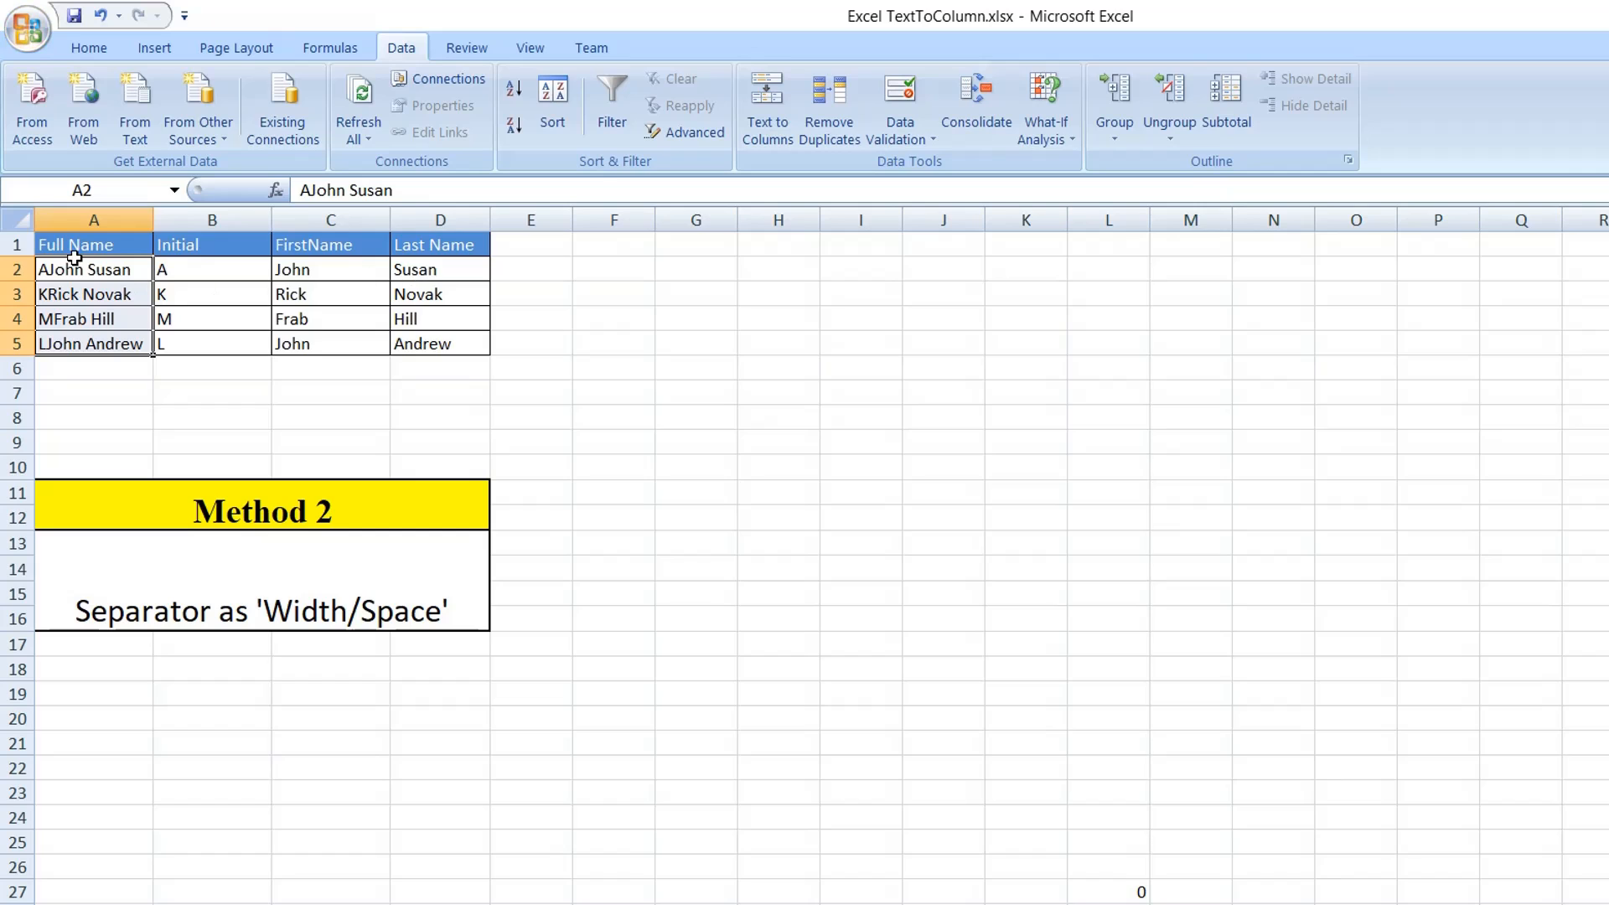
Inspect the boundary between the initial and the first name inside cell A2 against the split columns on the Method 2 sheet.
{"action": "left_click", "coordinate": [42, 273]}
{"action": "double_click", "coordinate": [49, 271]}
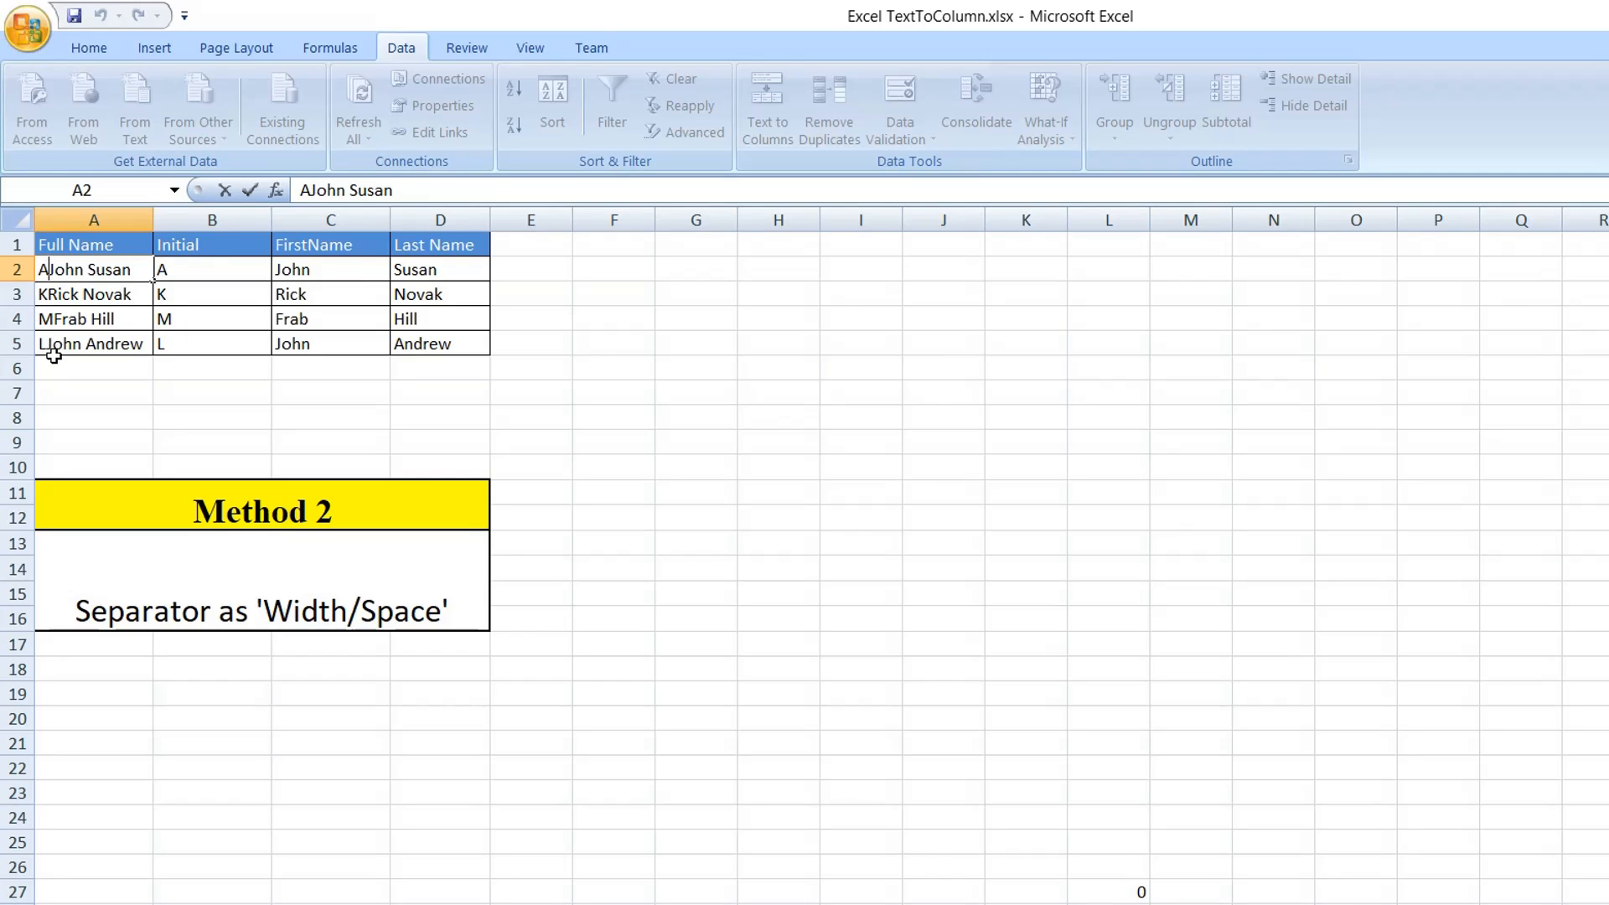
{"action": "left_click", "coordinate": [419, 397]}
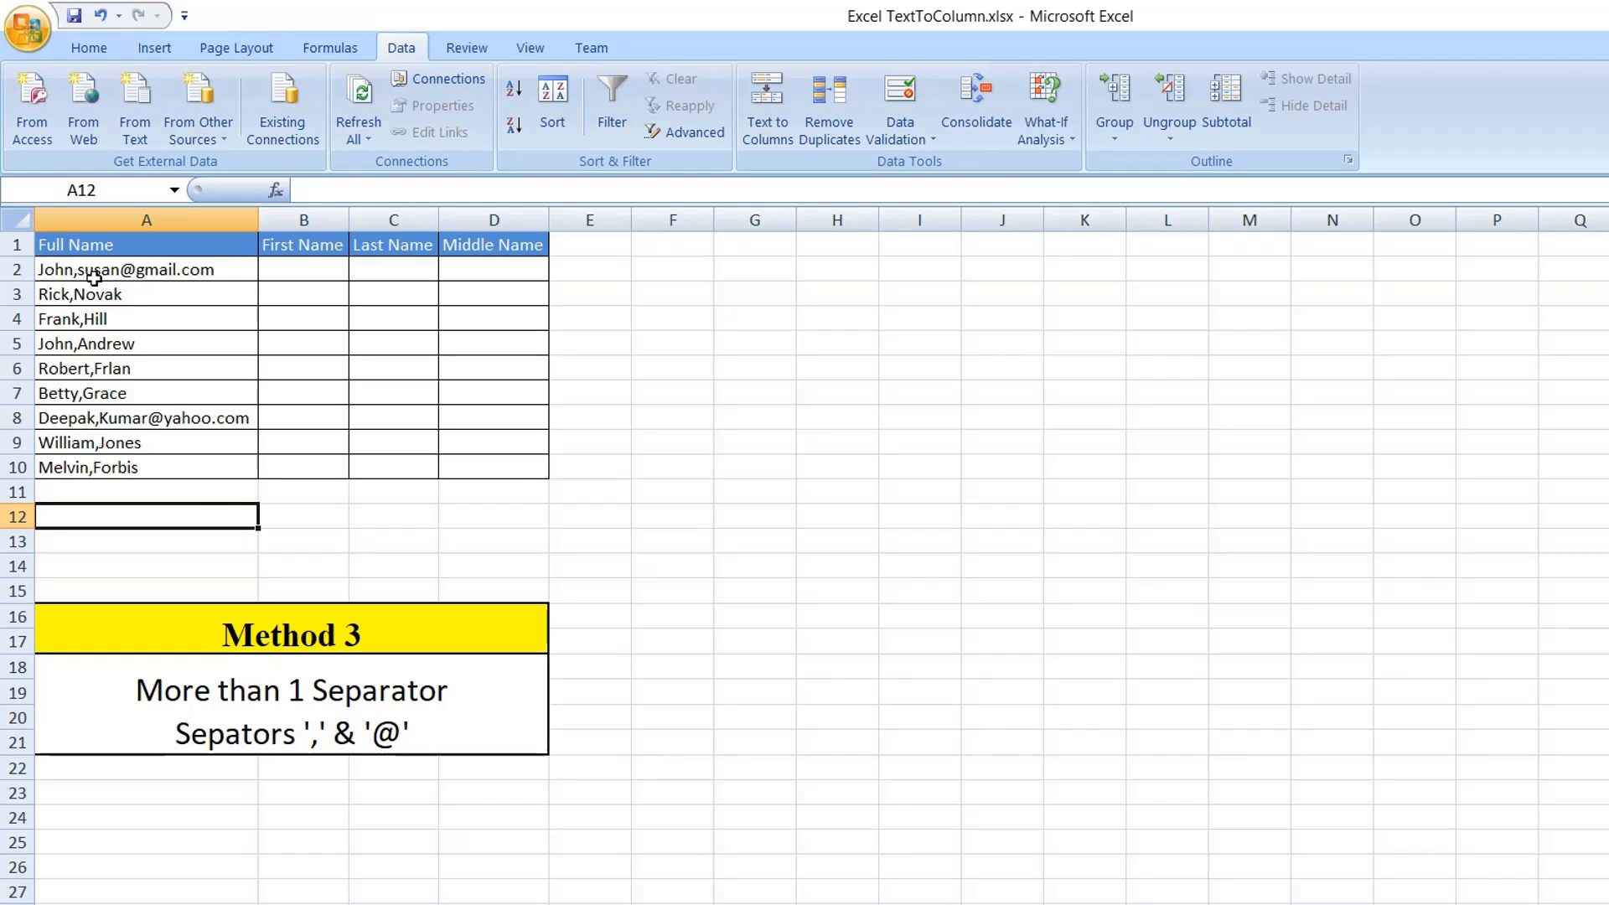
Start Text to Columns on the full names in A2:A10 of the Method 3 sheet using the Delimited data type.
{"action": "left_click", "coordinate": [122, 279]}
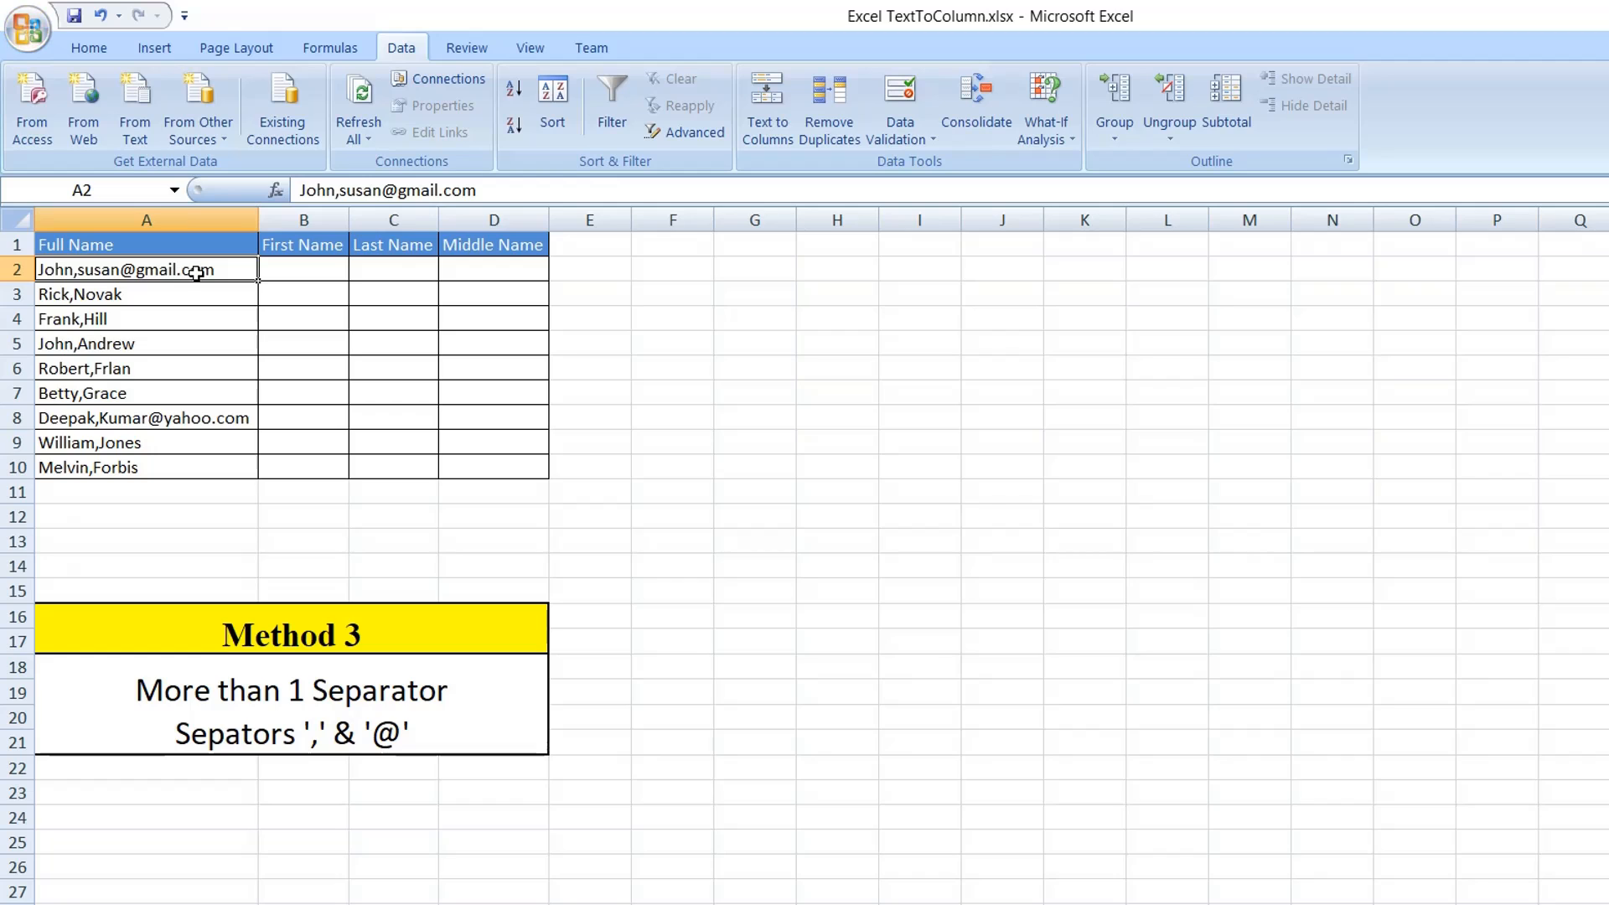
{"action": "left_click_drag", "start_coordinate": [198, 271], "coordinate": [205, 461]}
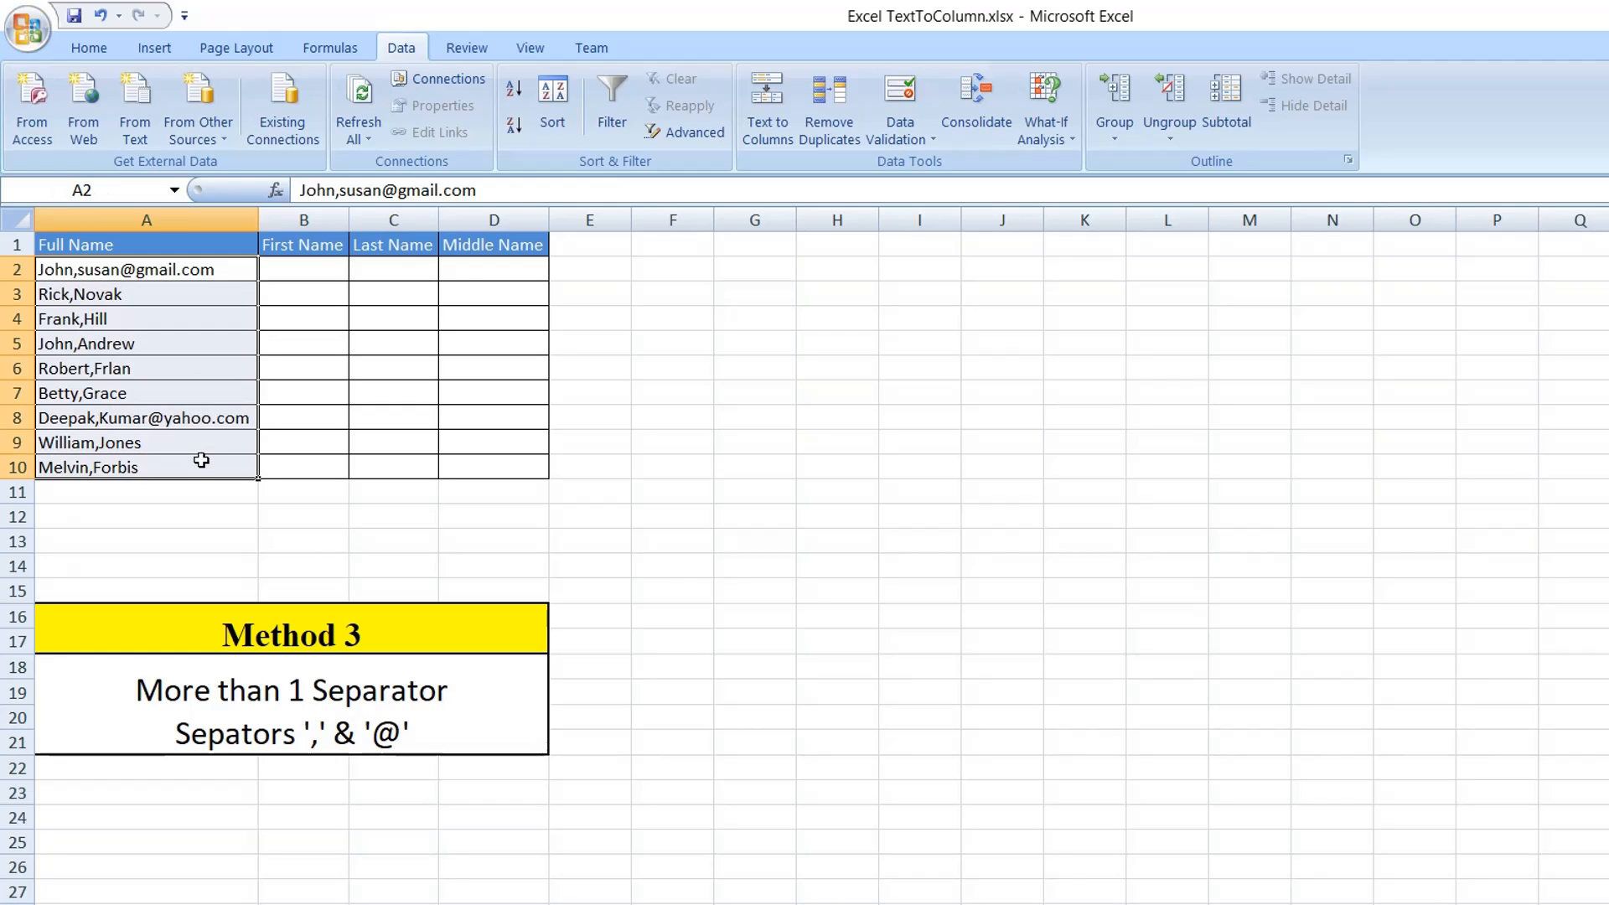
{"action": "left_click", "coordinate": [777, 114]}
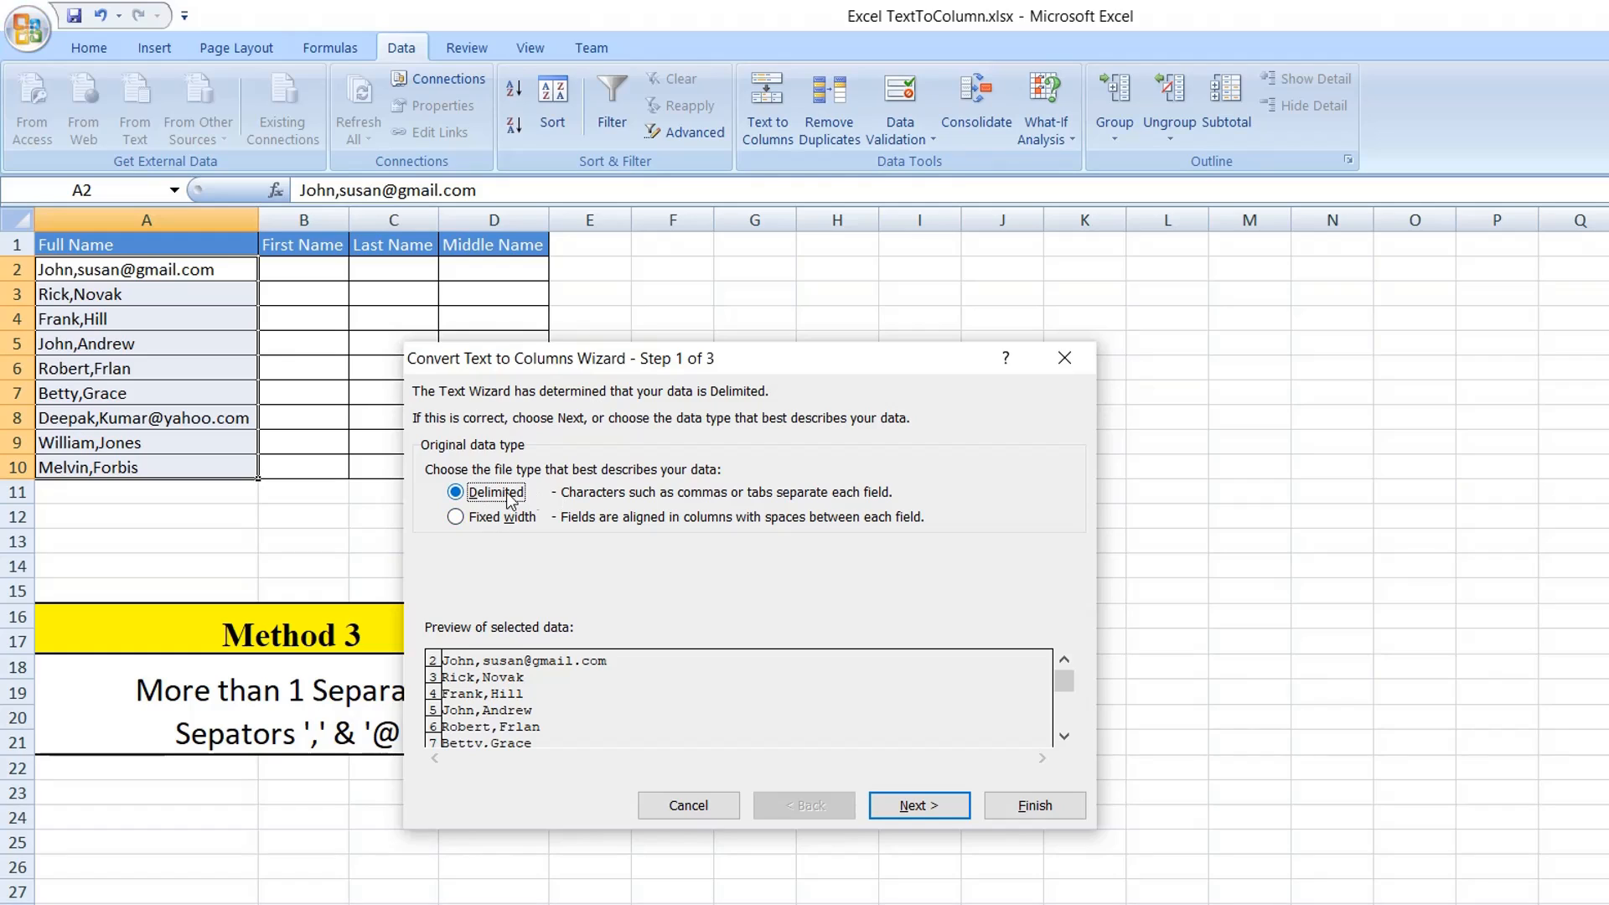
{"action": "left_click", "coordinate": [901, 807]}
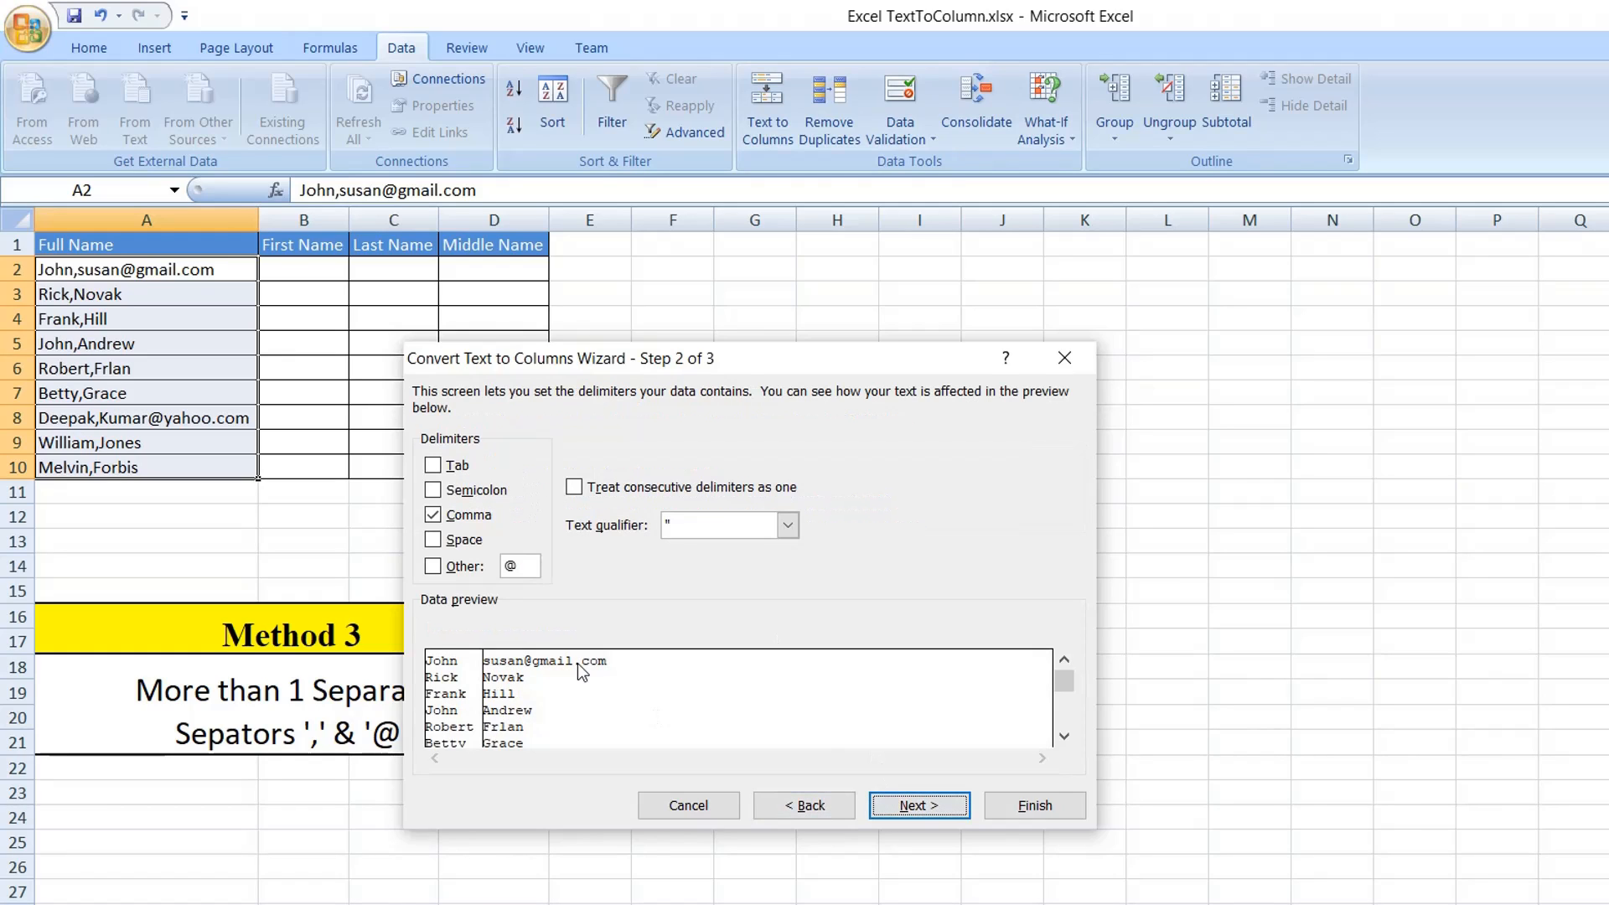
Add @ as a custom delimiter alongside the comma, and continue to the column format settings.
{"action": "left_click", "coordinate": [433, 568]}
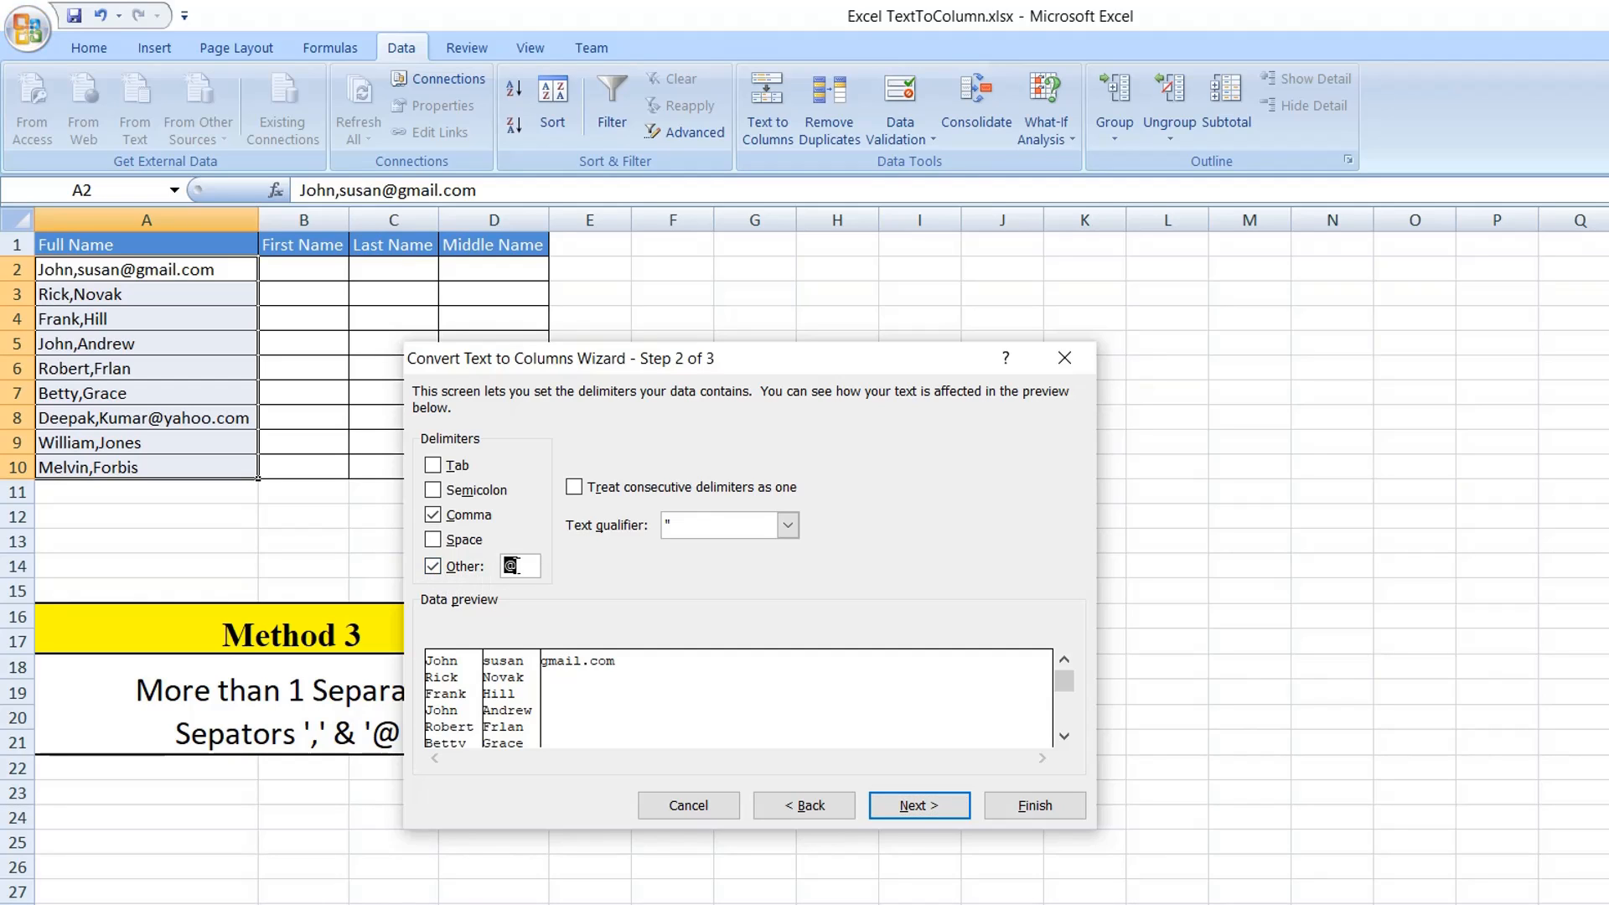
{"action": "left_click_drag", "start_coordinate": [518, 567], "coordinate": [497, 568]}
{"action": "key", "text": "BackSpace"}
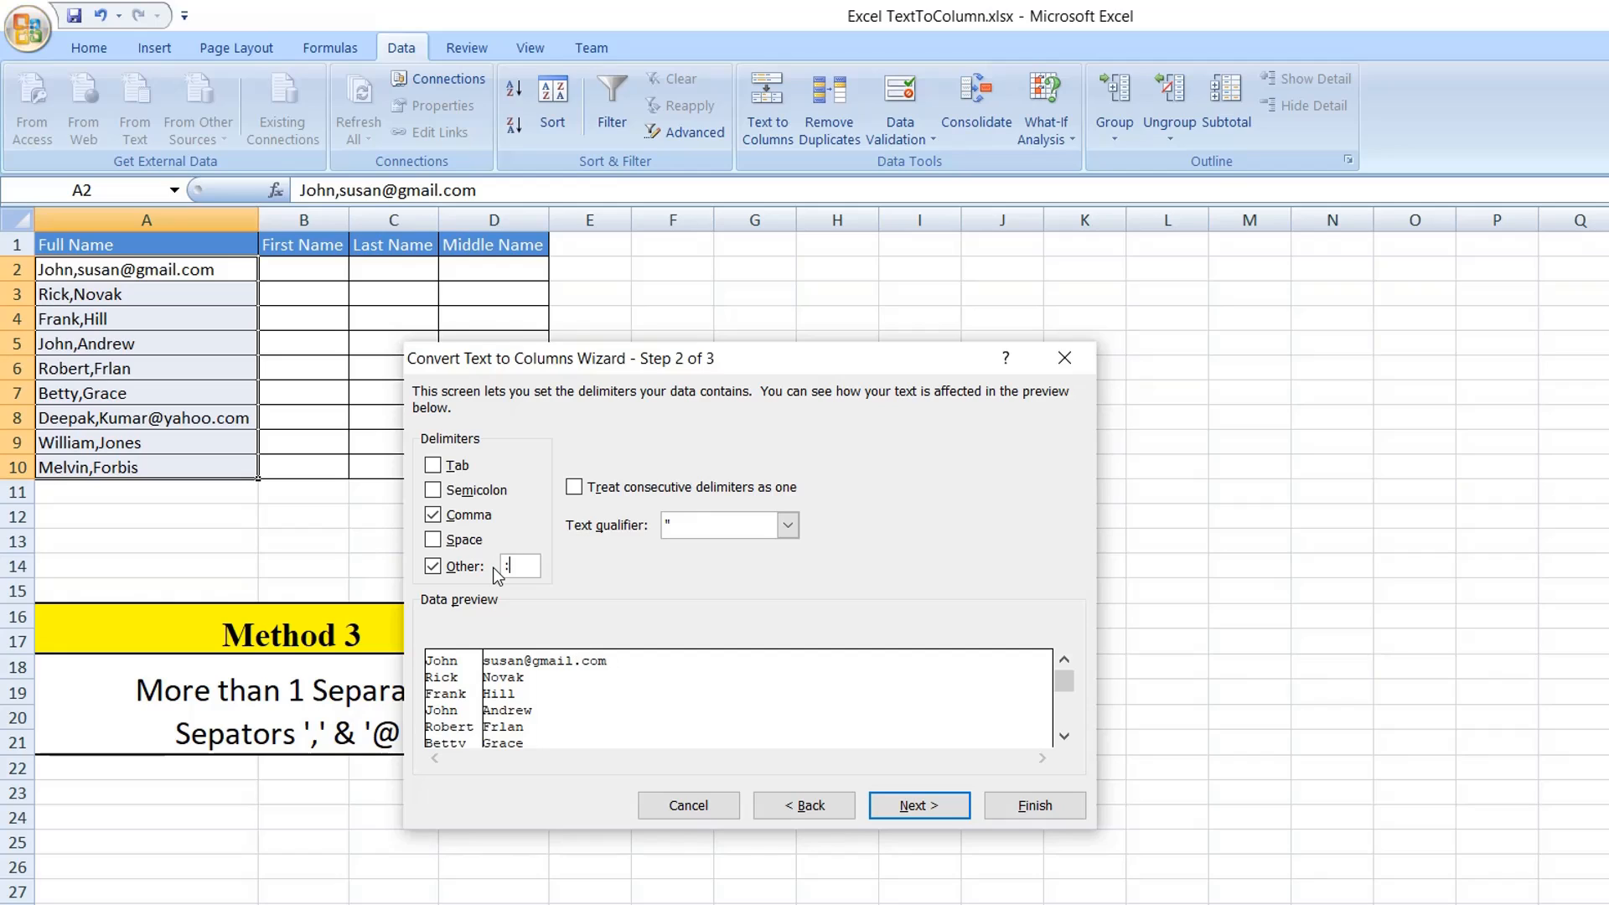
{"action": "type", "text": "@"}
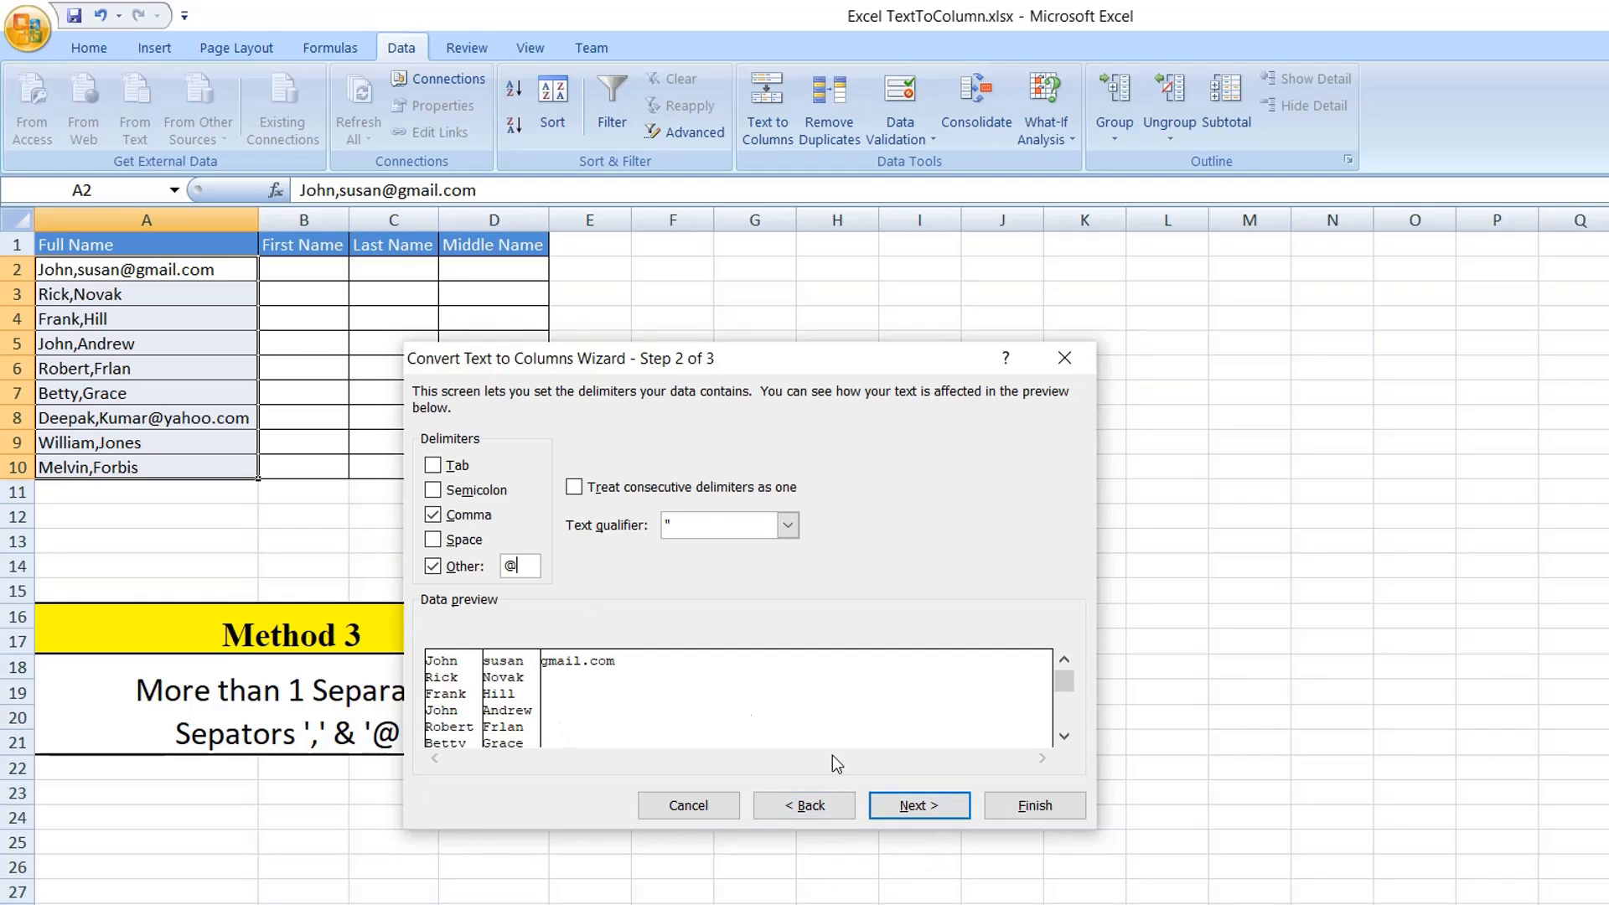
{"action": "left_click", "coordinate": [930, 809]}
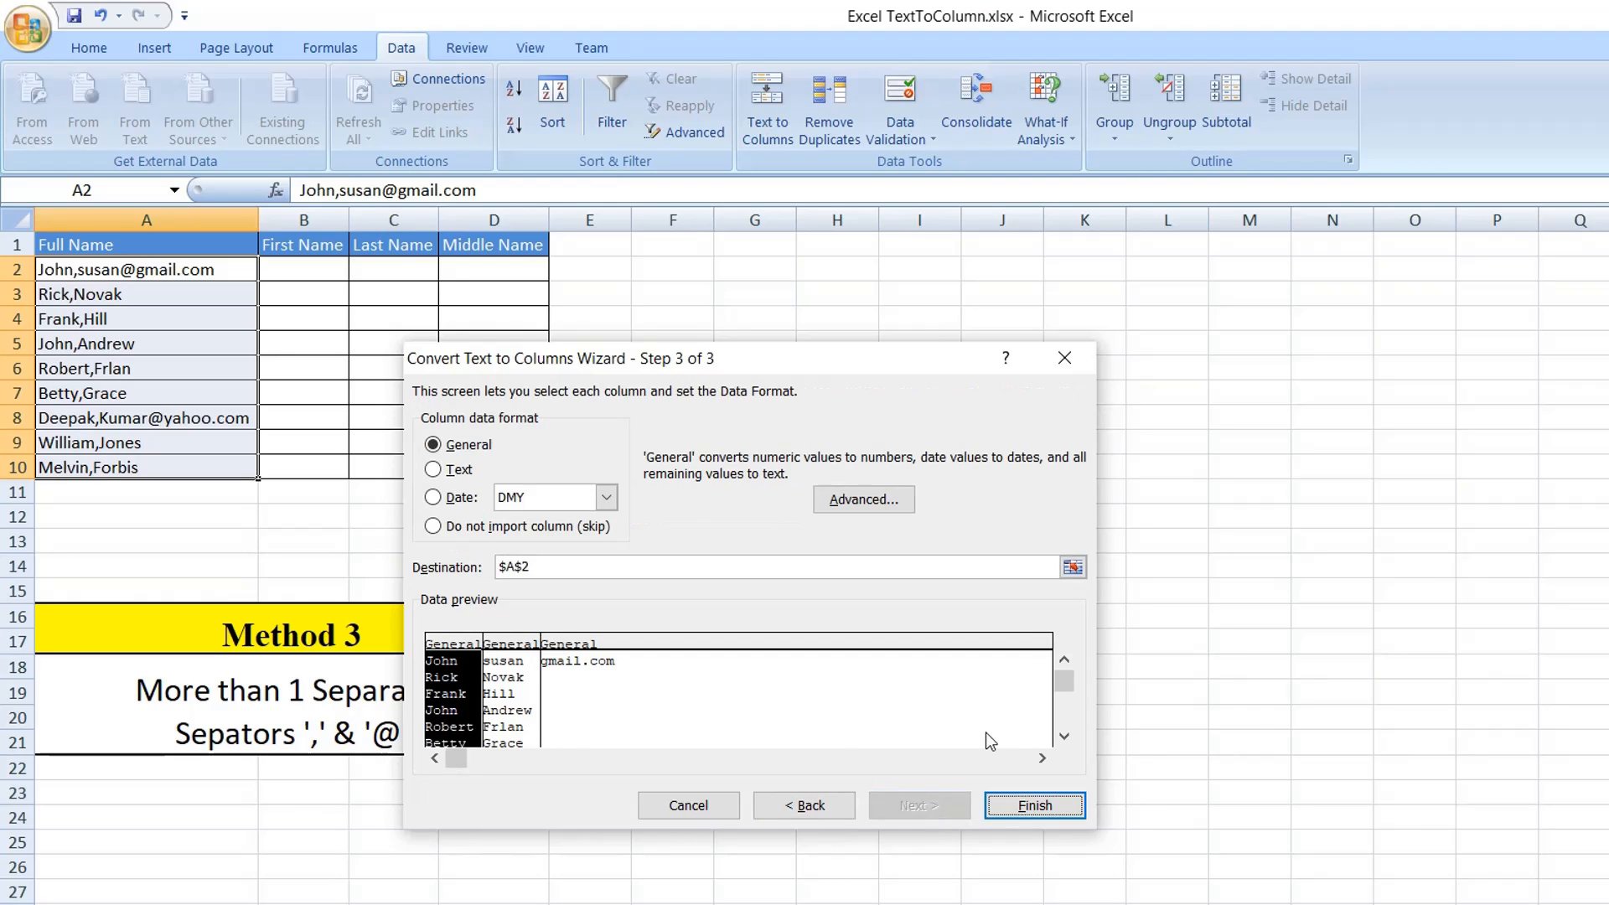
Output the split data starting at cell B2, replacing the contents of the destination cells.
{"action": "left_click", "coordinate": [1073, 568]}
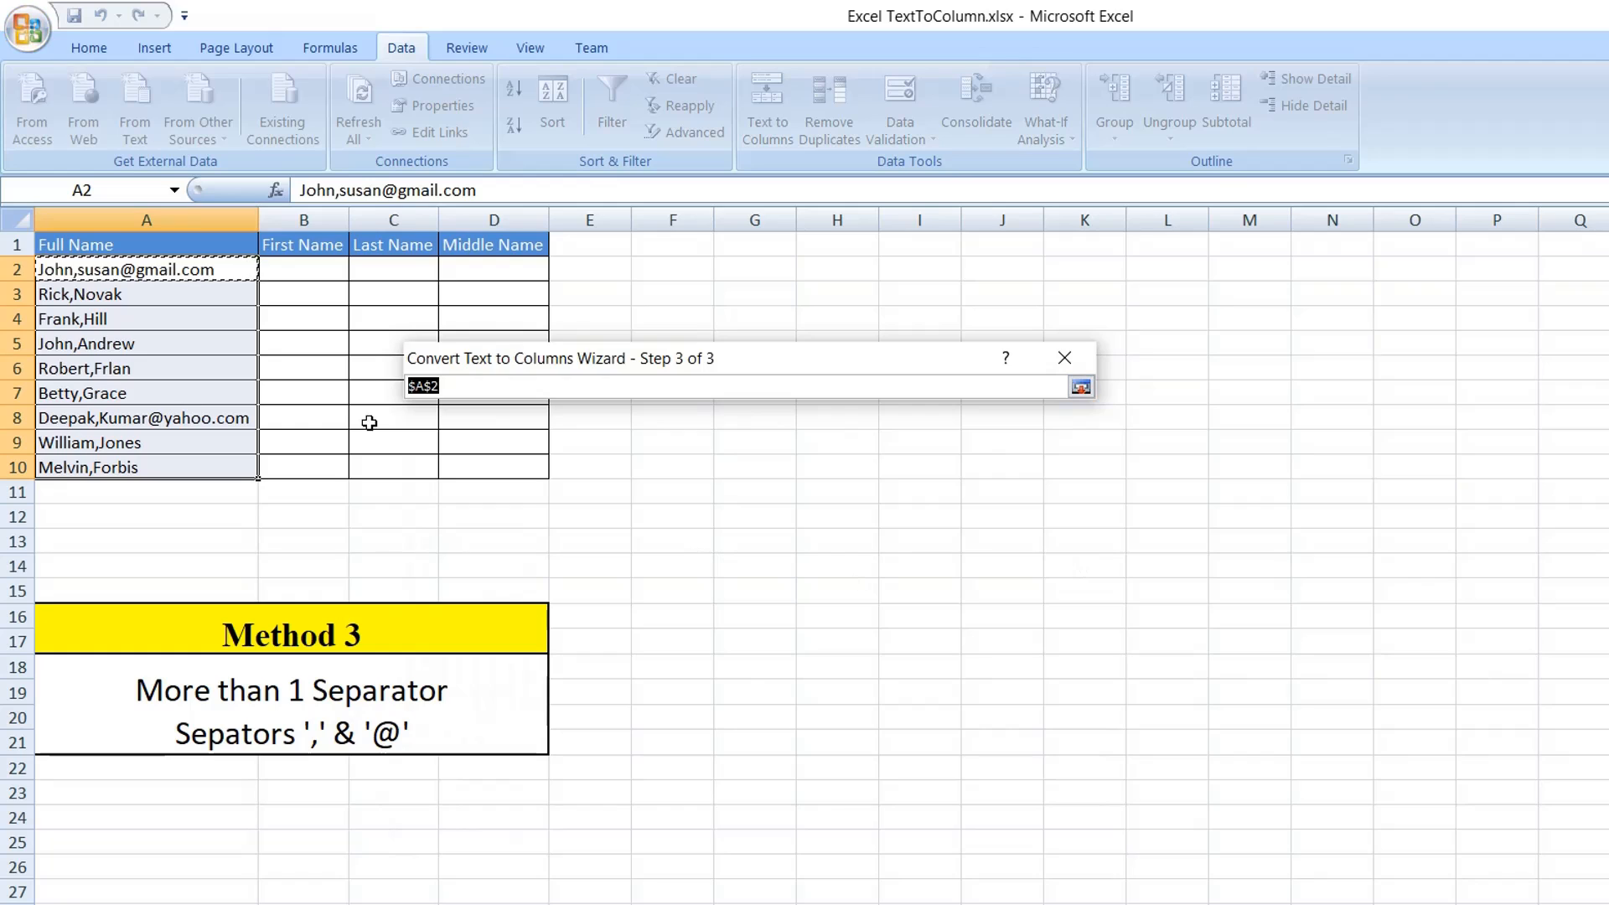
{"action": "left_click", "coordinate": [299, 270]}
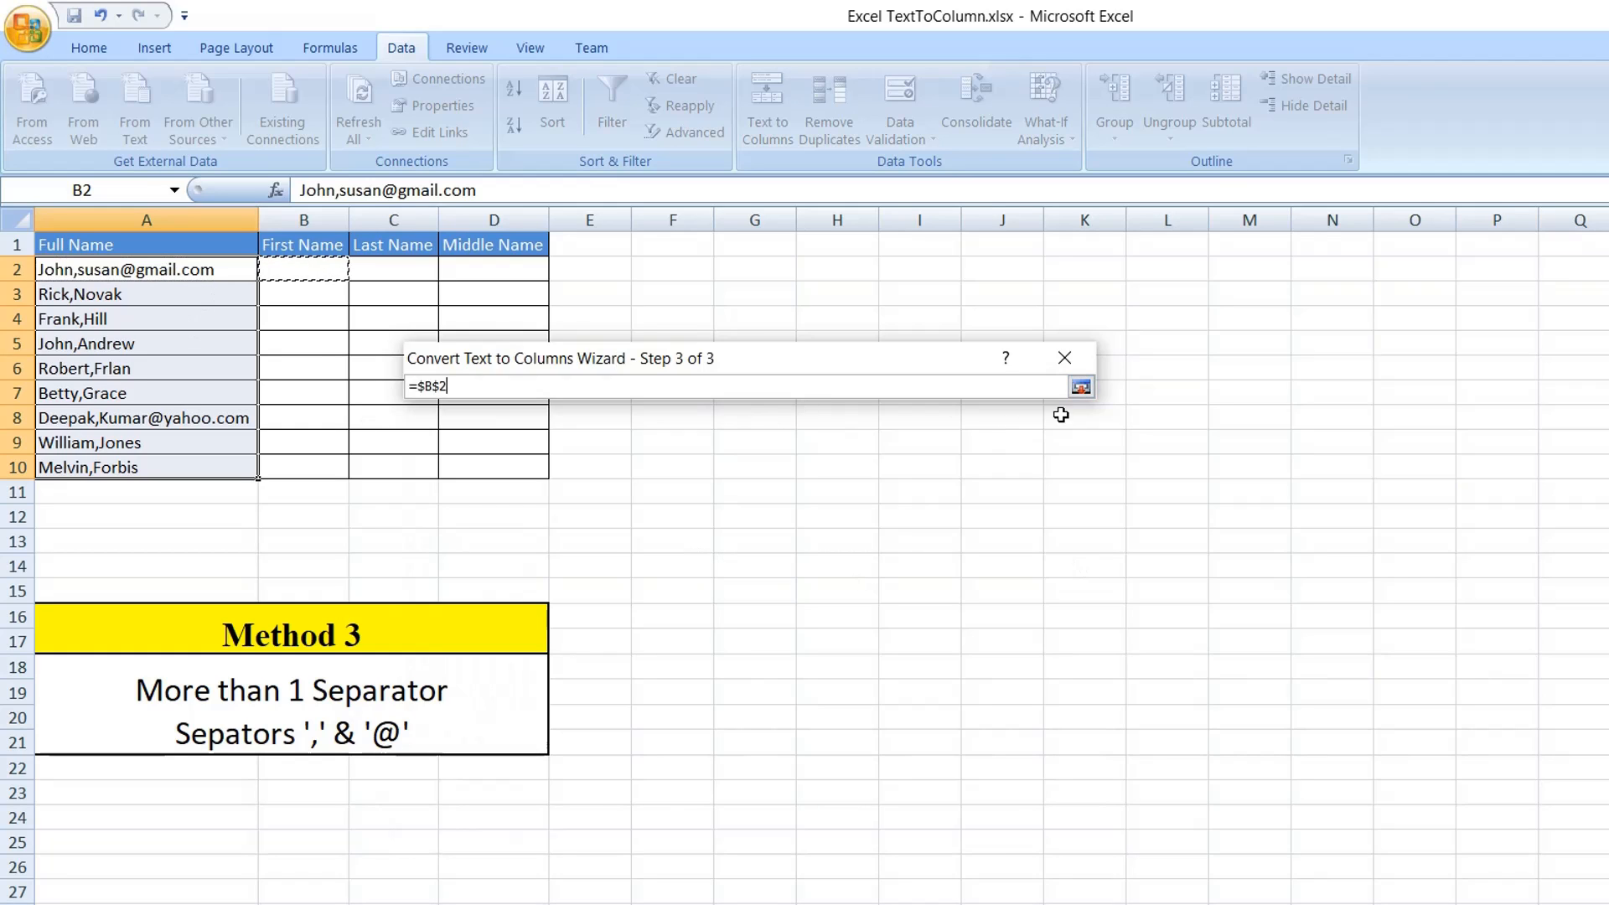
{"action": "left_click", "coordinate": [1081, 387]}
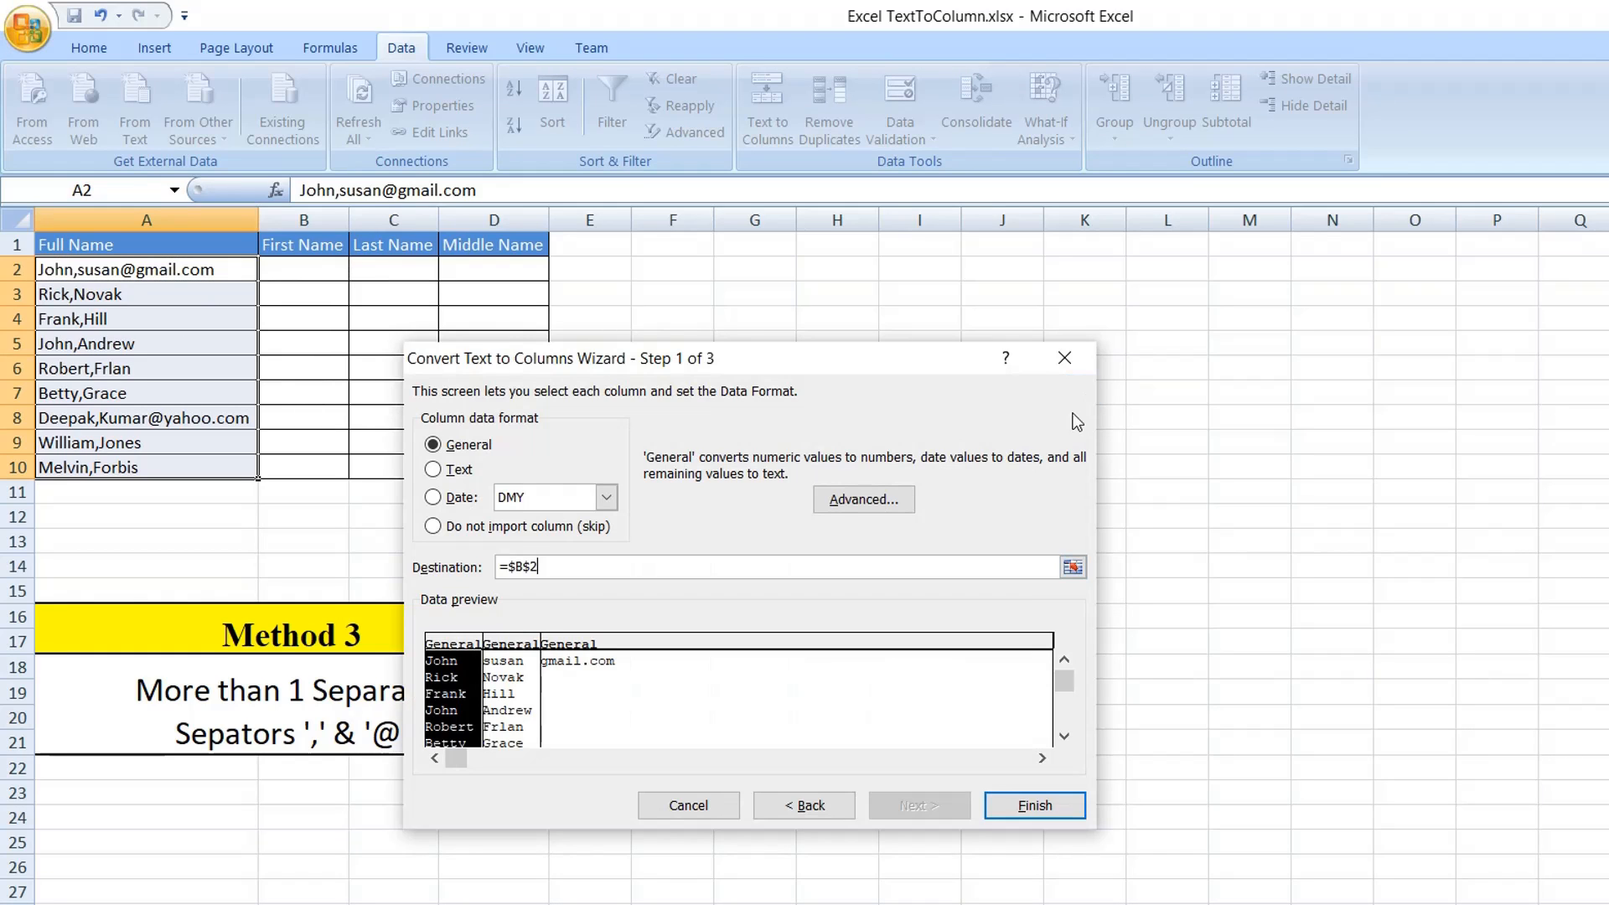
{"action": "left_click", "coordinate": [1014, 806]}
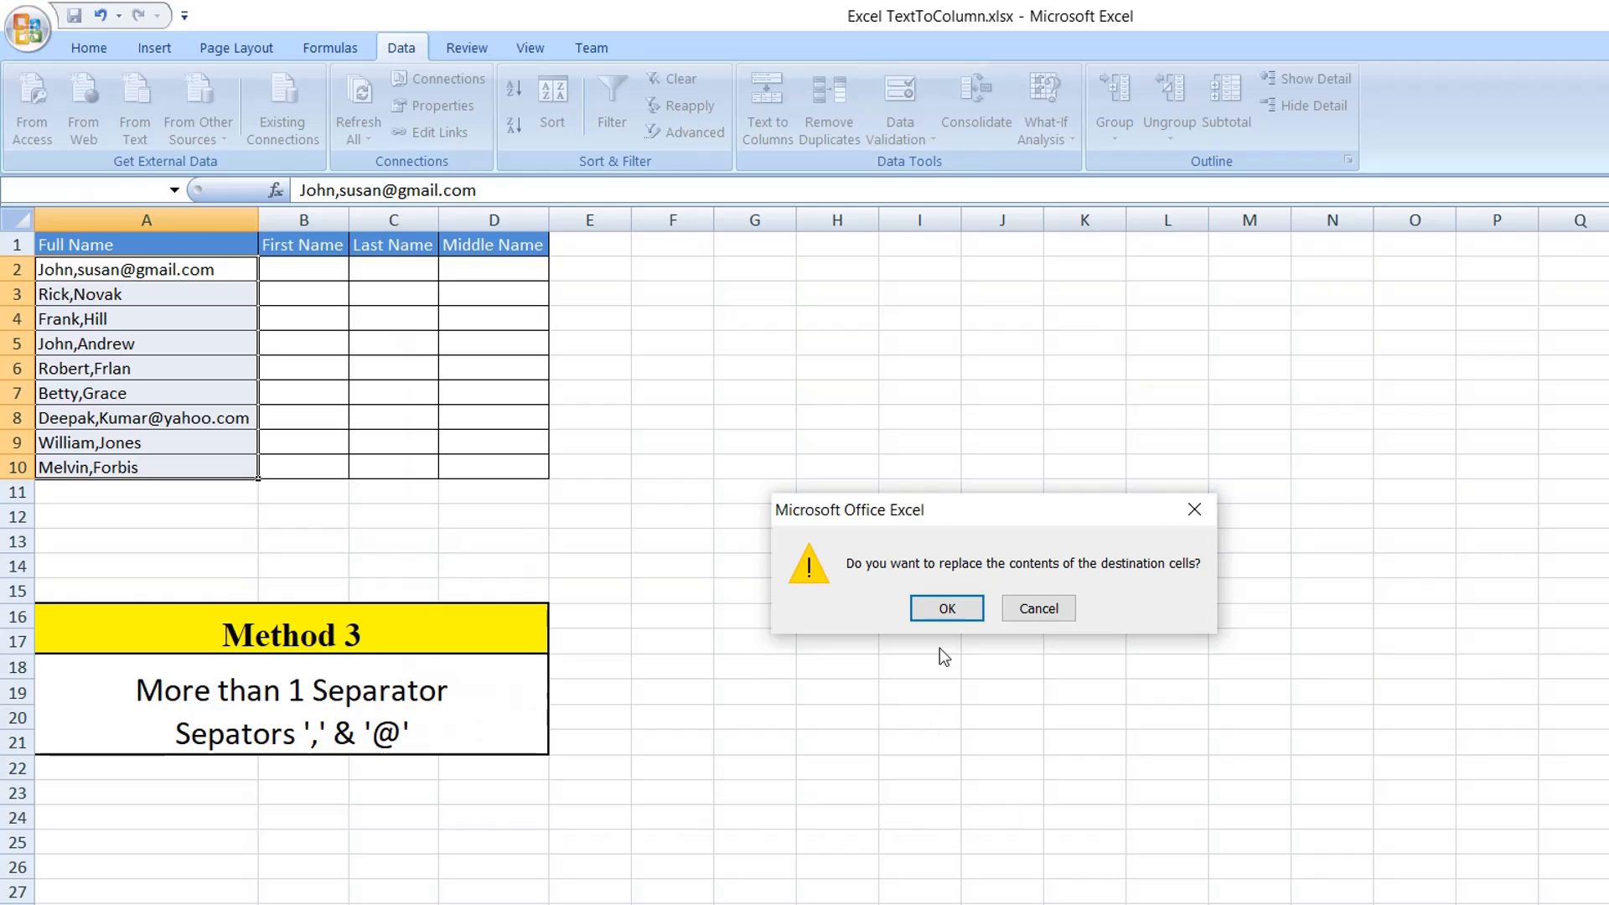
{"action": "left_click", "coordinate": [943, 608]}
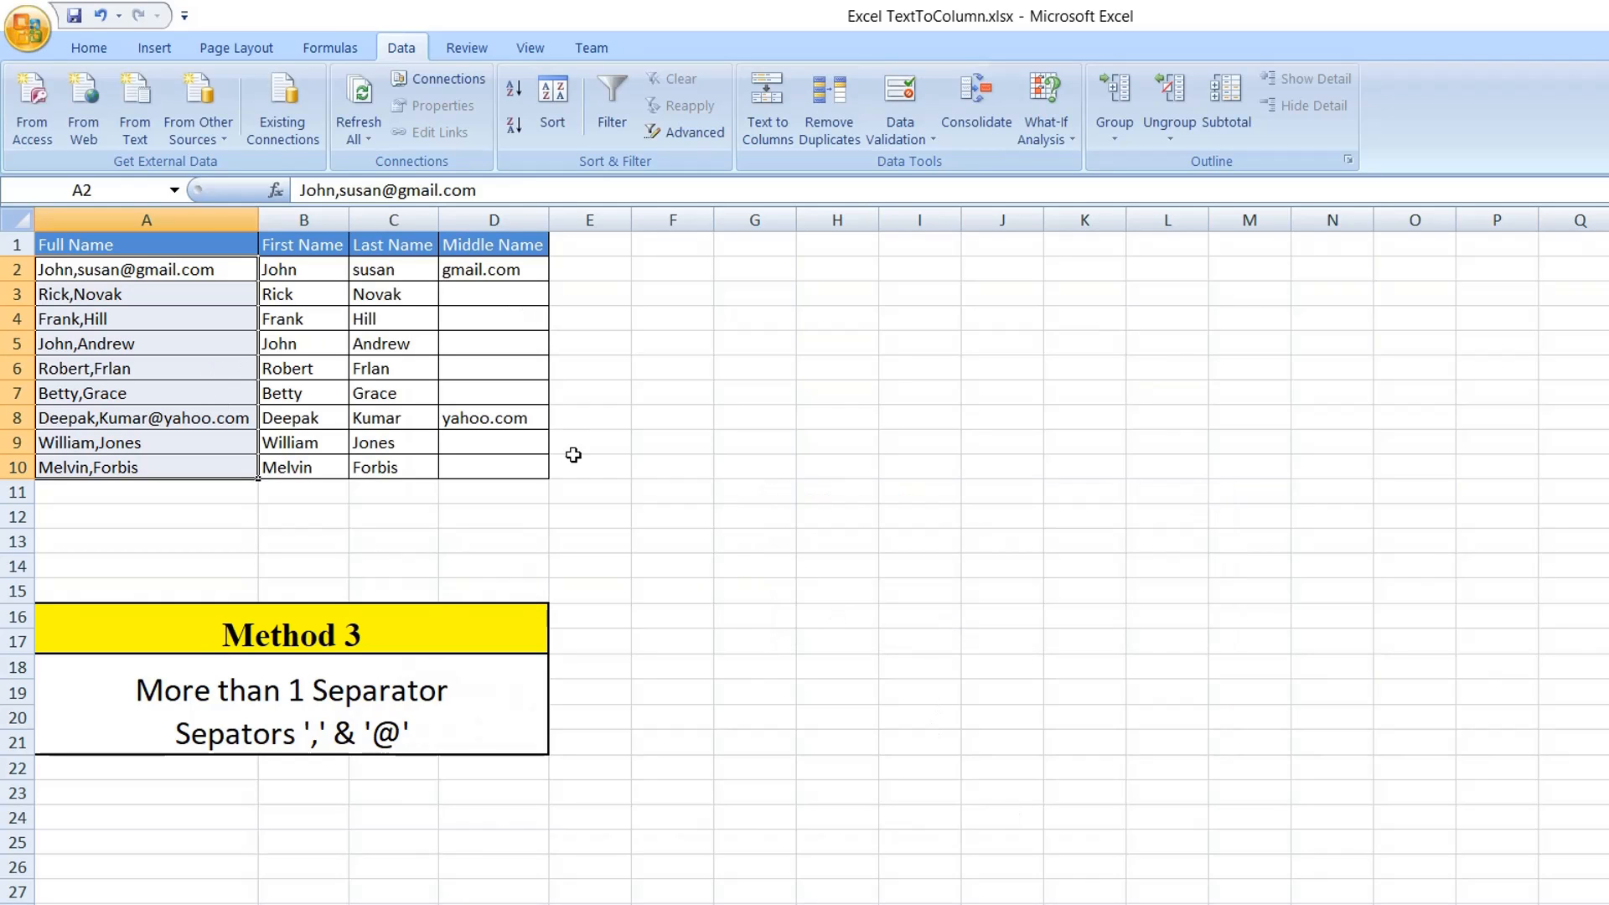
Review the split values in B2:D2 under the First Name, Last Name and Middle Name headings.
{"action": "left_click", "coordinate": [391, 444]}
{"action": "left_click_drag", "start_coordinate": [279, 270], "coordinate": [469, 268]}
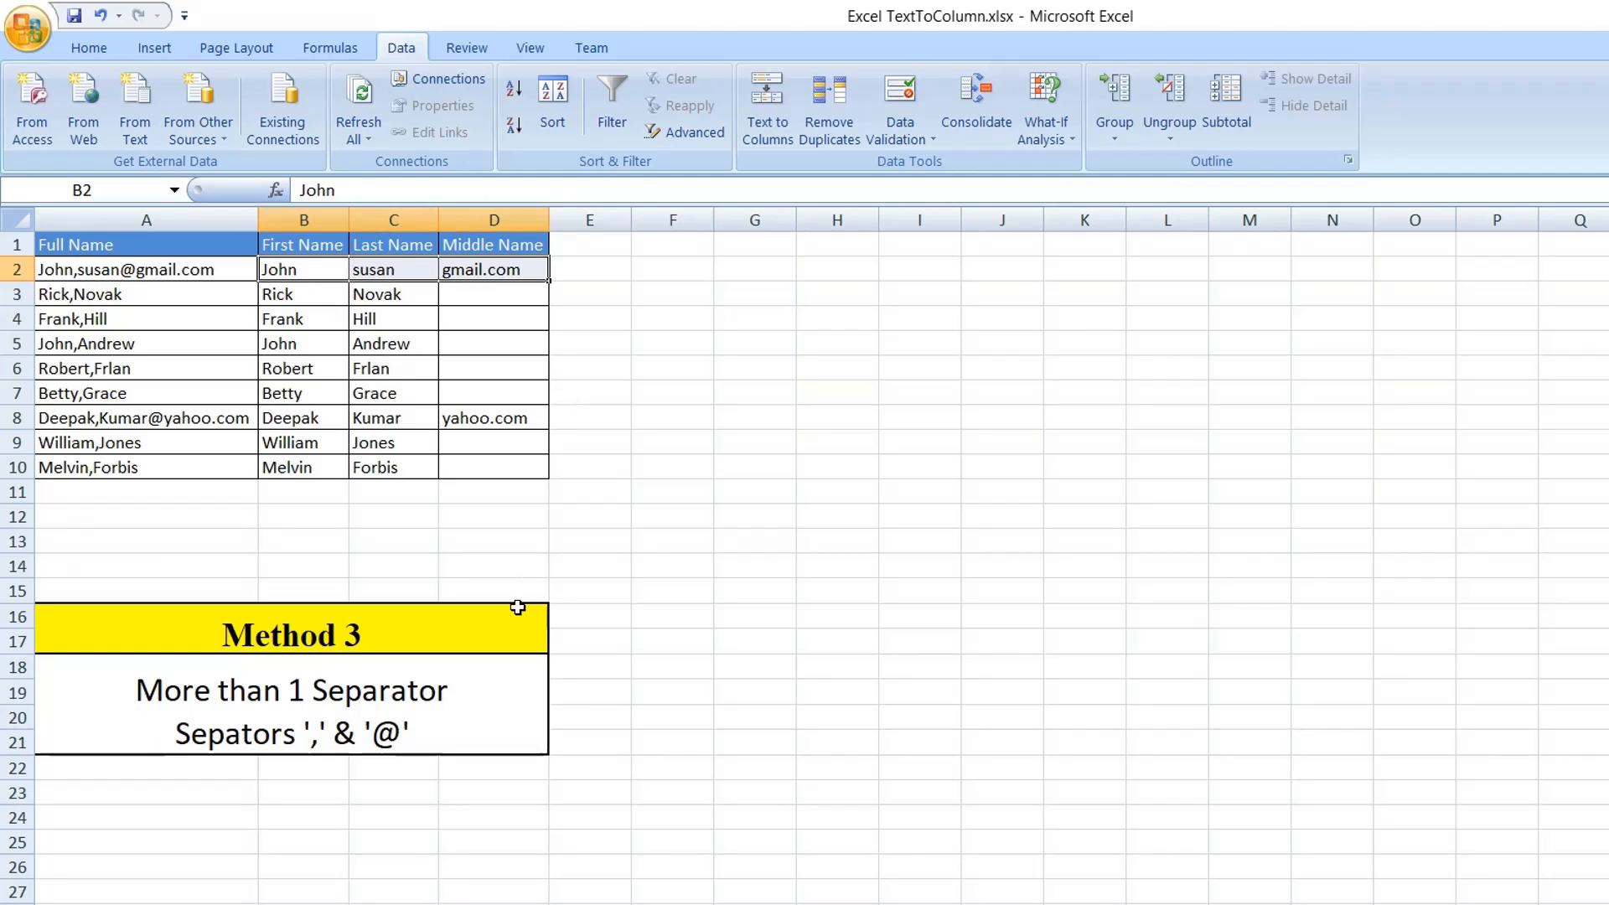
{"action": "left_click", "coordinate": [415, 541]}
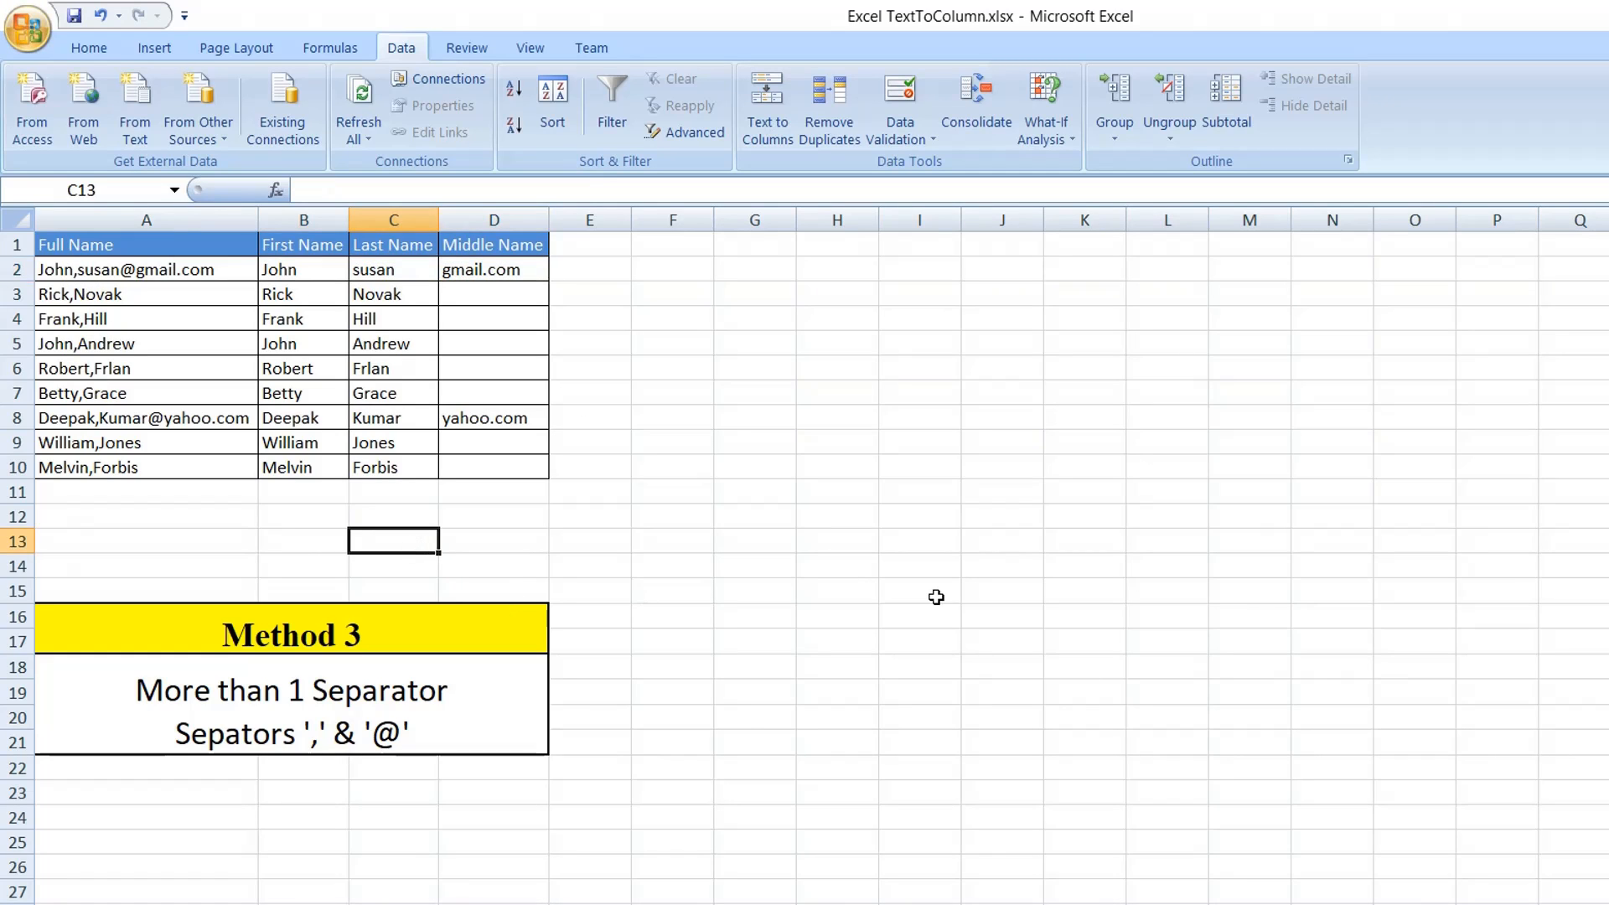